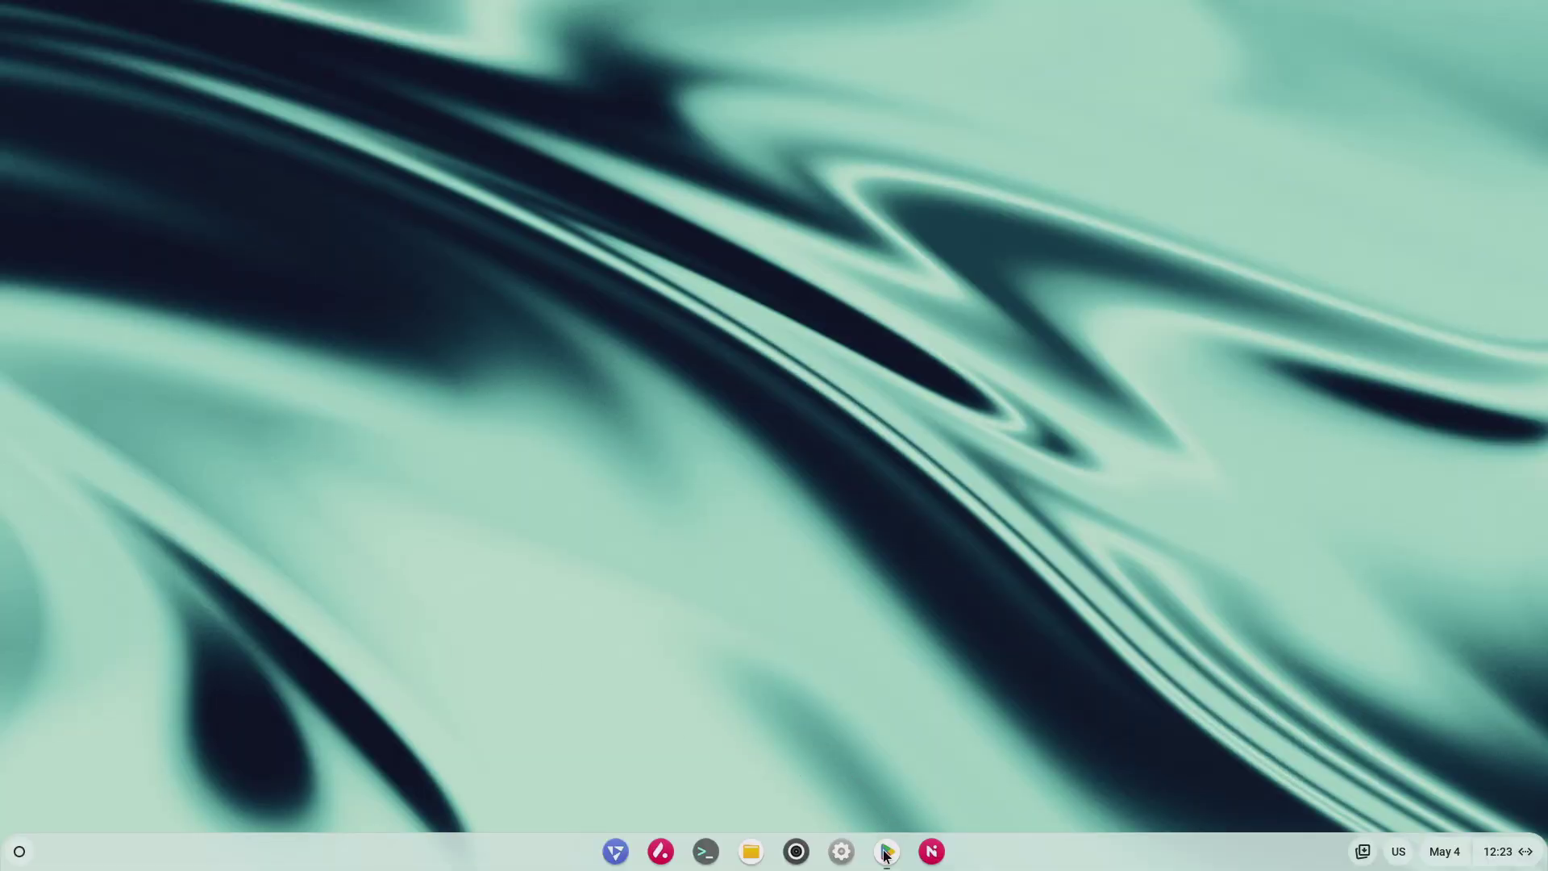
Browse the Play Store Apps home, then the Games page with the Play Points intro dismissed via Not now.
click(884, 852)
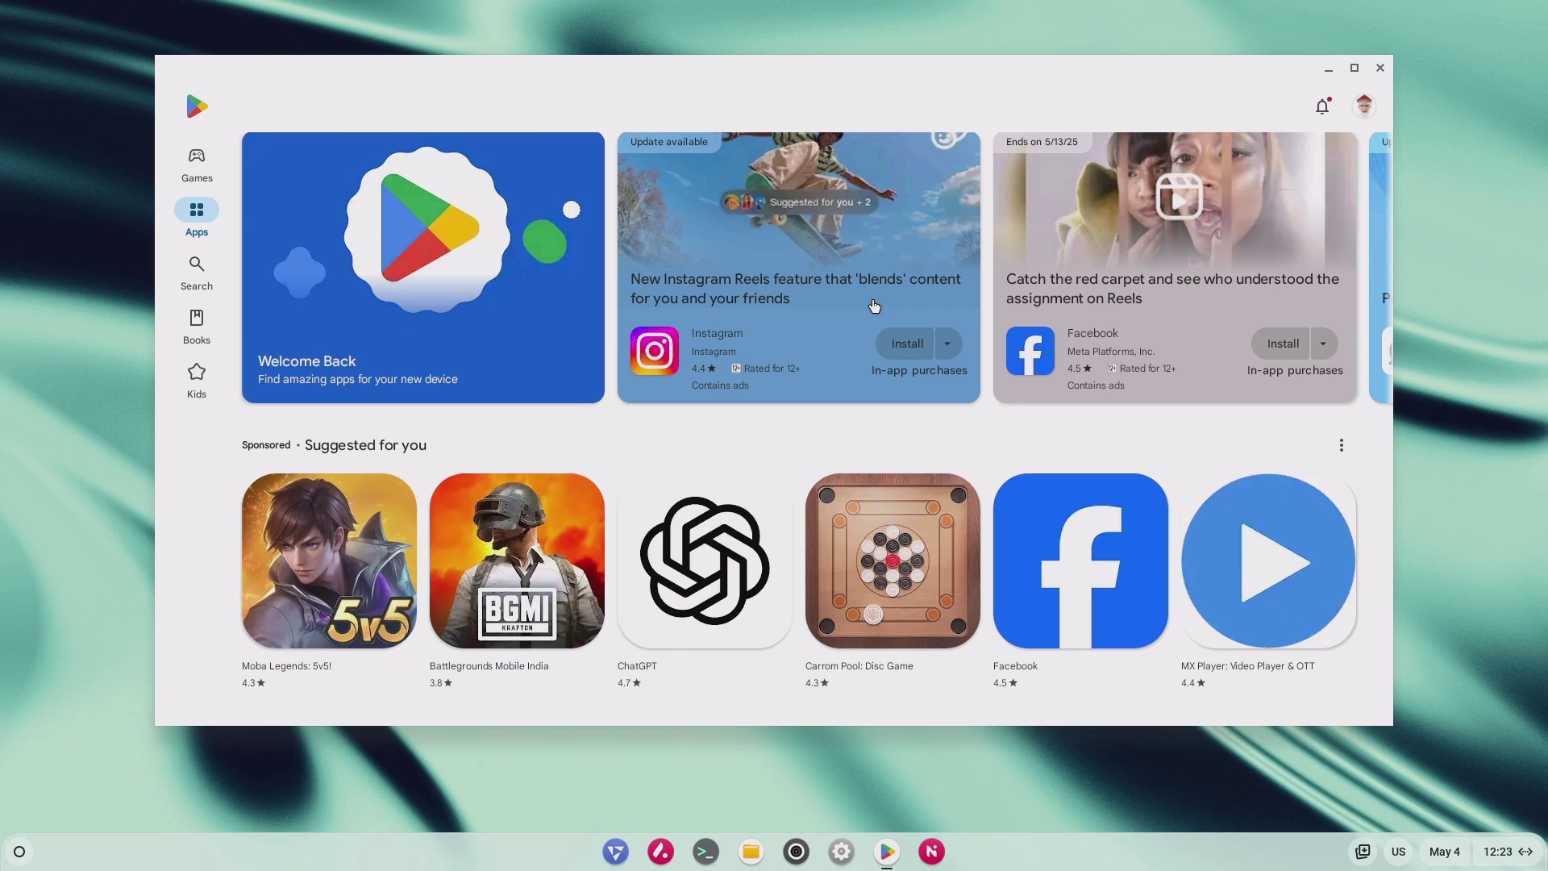
scroll(874, 306, down, 5)
scroll(873, 306, down, 3)
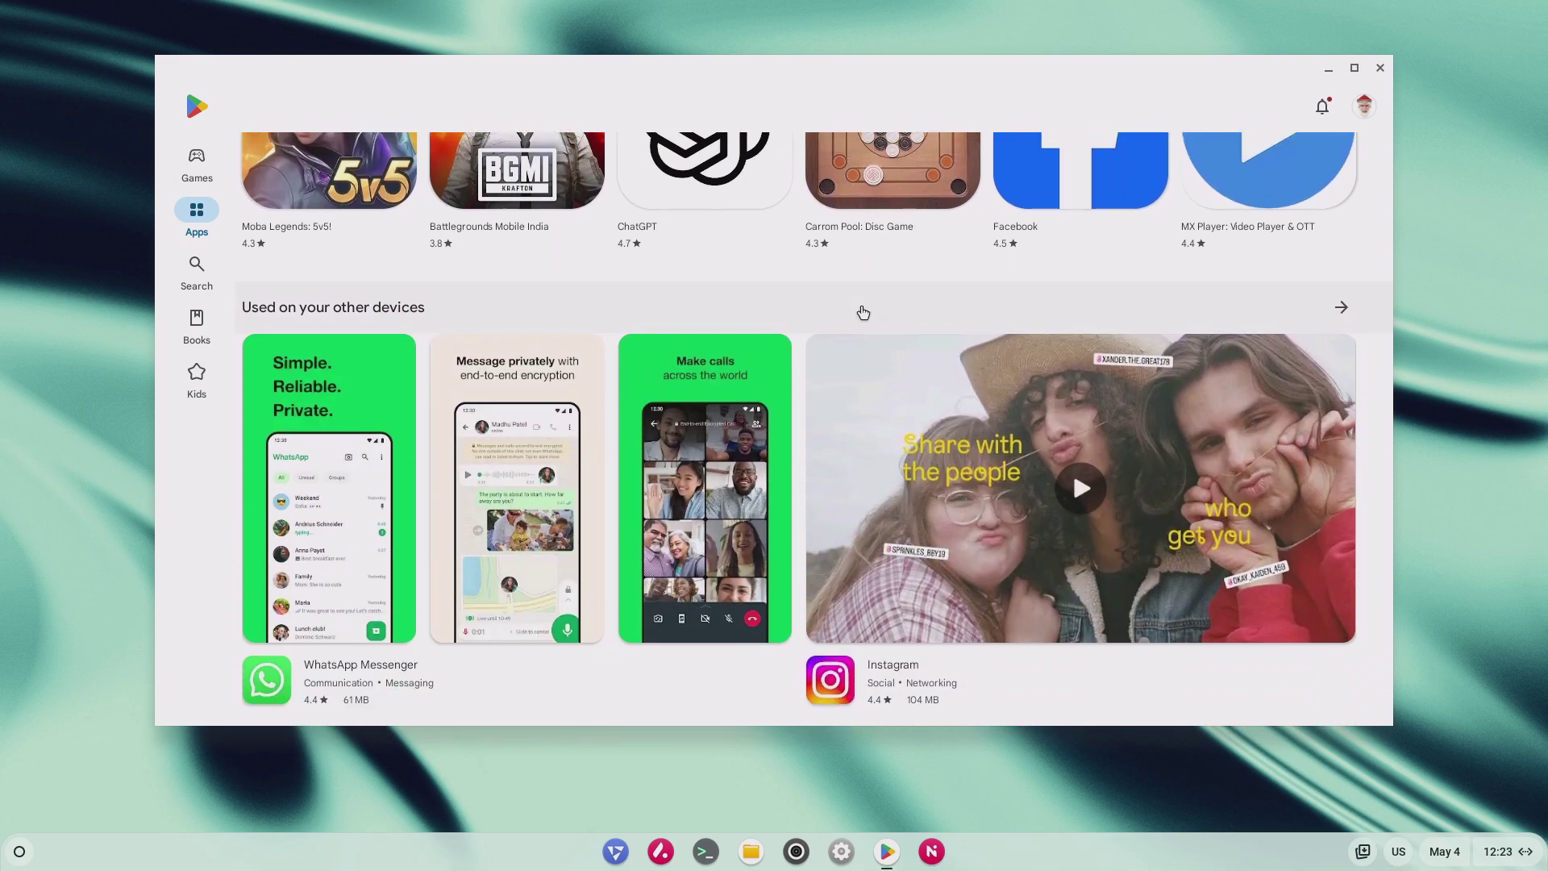
scroll(871, 307, down, 5)
scroll(866, 310, down, 3)
scroll(858, 311, down, 5)
scroll(858, 308, down, 3)
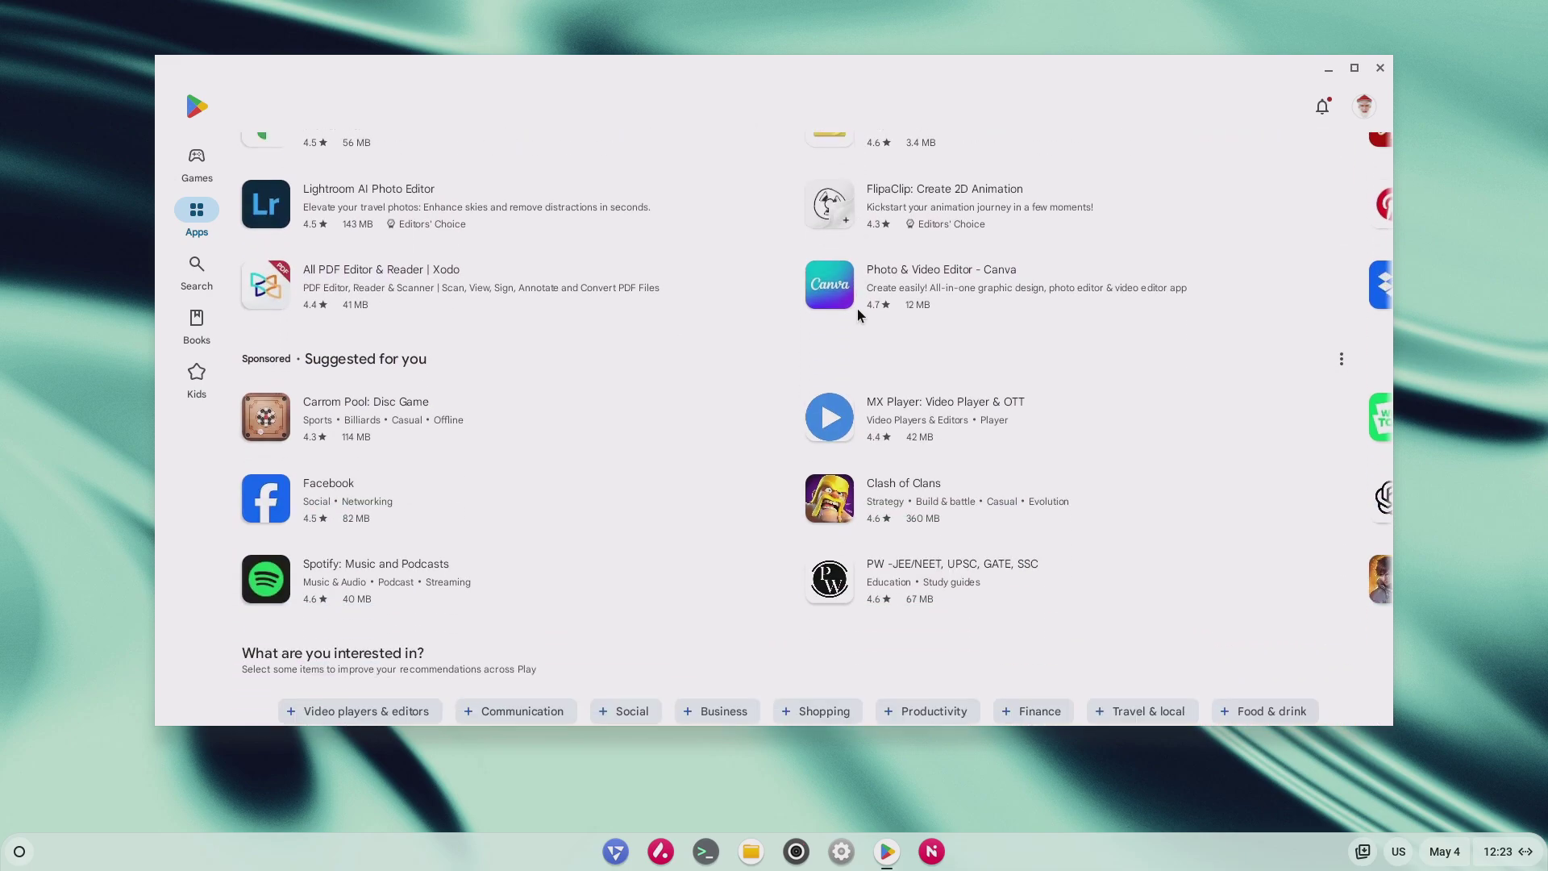
scroll(858, 308, down, 5)
scroll(858, 308, down, 5)
scroll(857, 309, down, 5)
scroll(856, 308, down, 5)
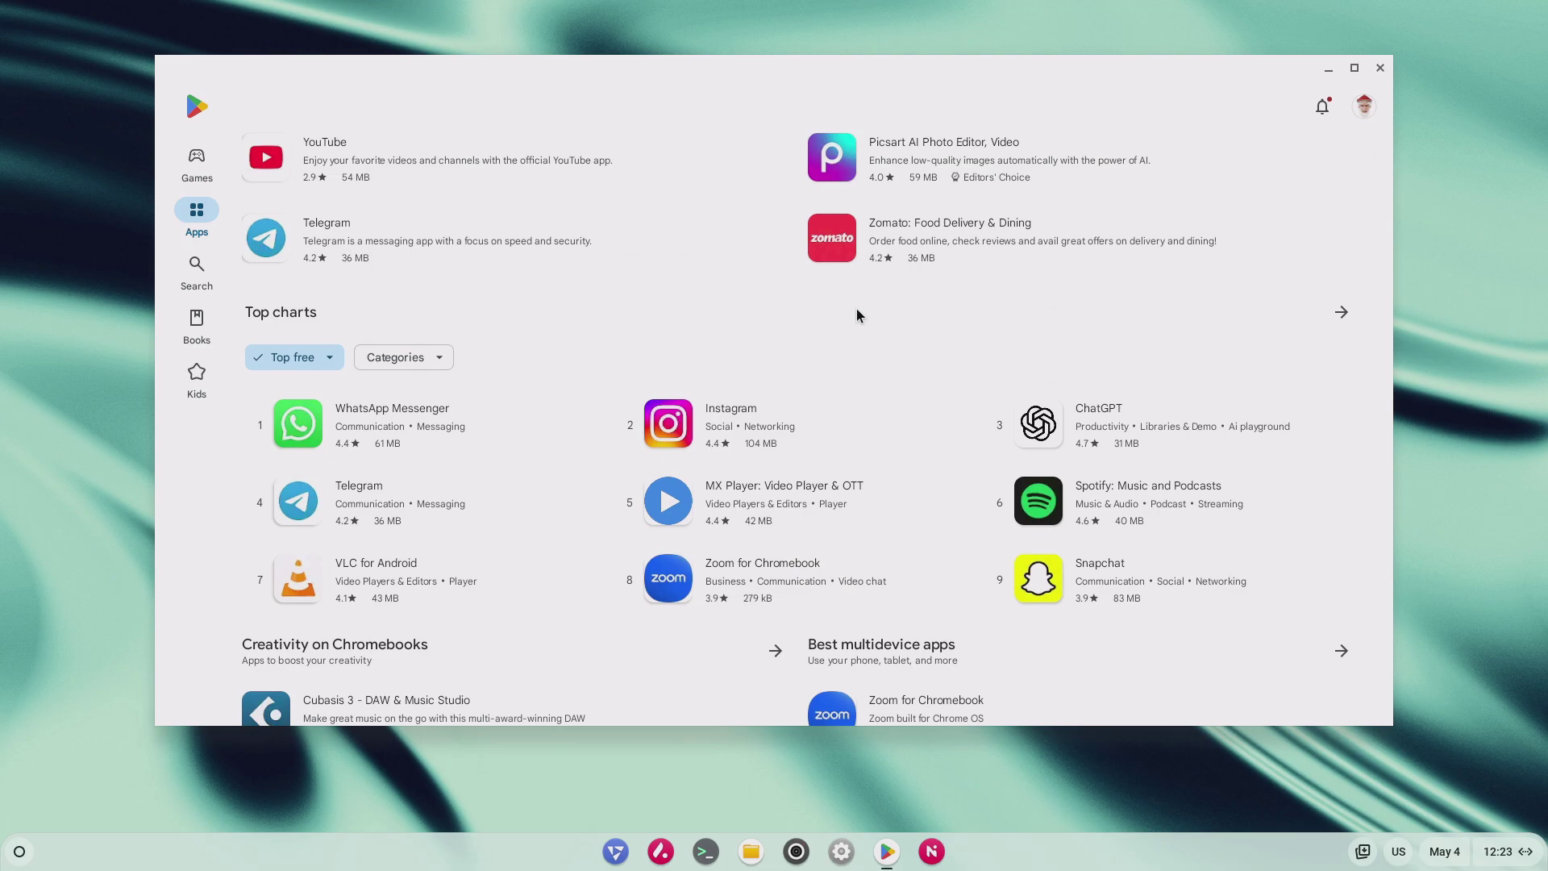
scroll(857, 309, down, 5)
scroll(857, 309, down, 5)
scroll(857, 308, down, 5)
scroll(858, 315, down, 3)
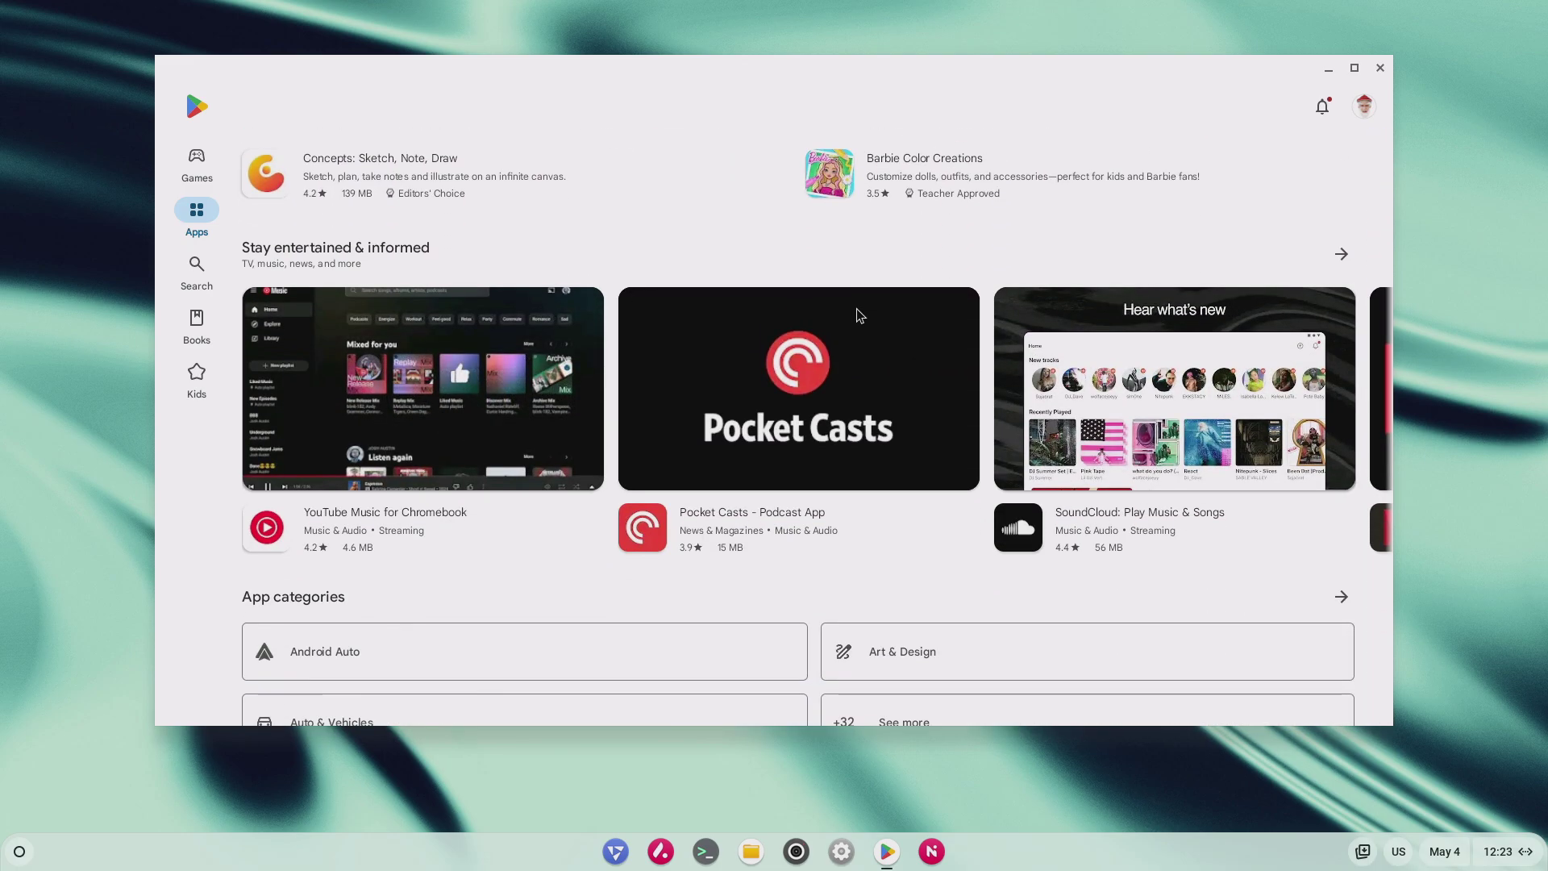
scroll(857, 315, down, 5)
scroll(856, 315, down, 2)
scroll(859, 315, down, 2)
scroll(859, 315, down, 1)
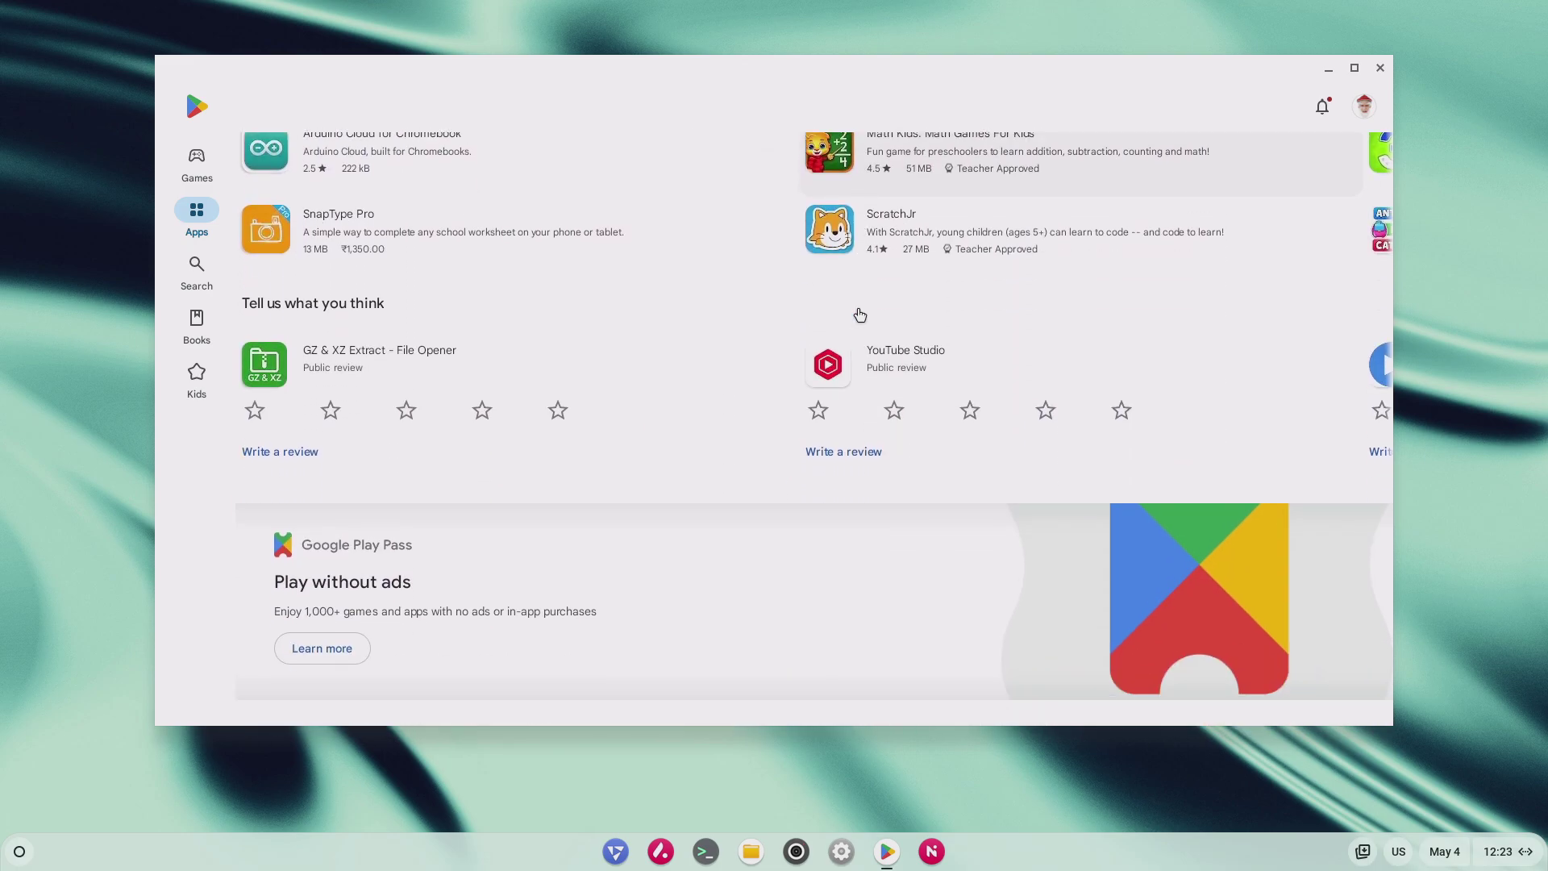
scroll(859, 315, up, 5)
scroll(859, 315, up, 3)
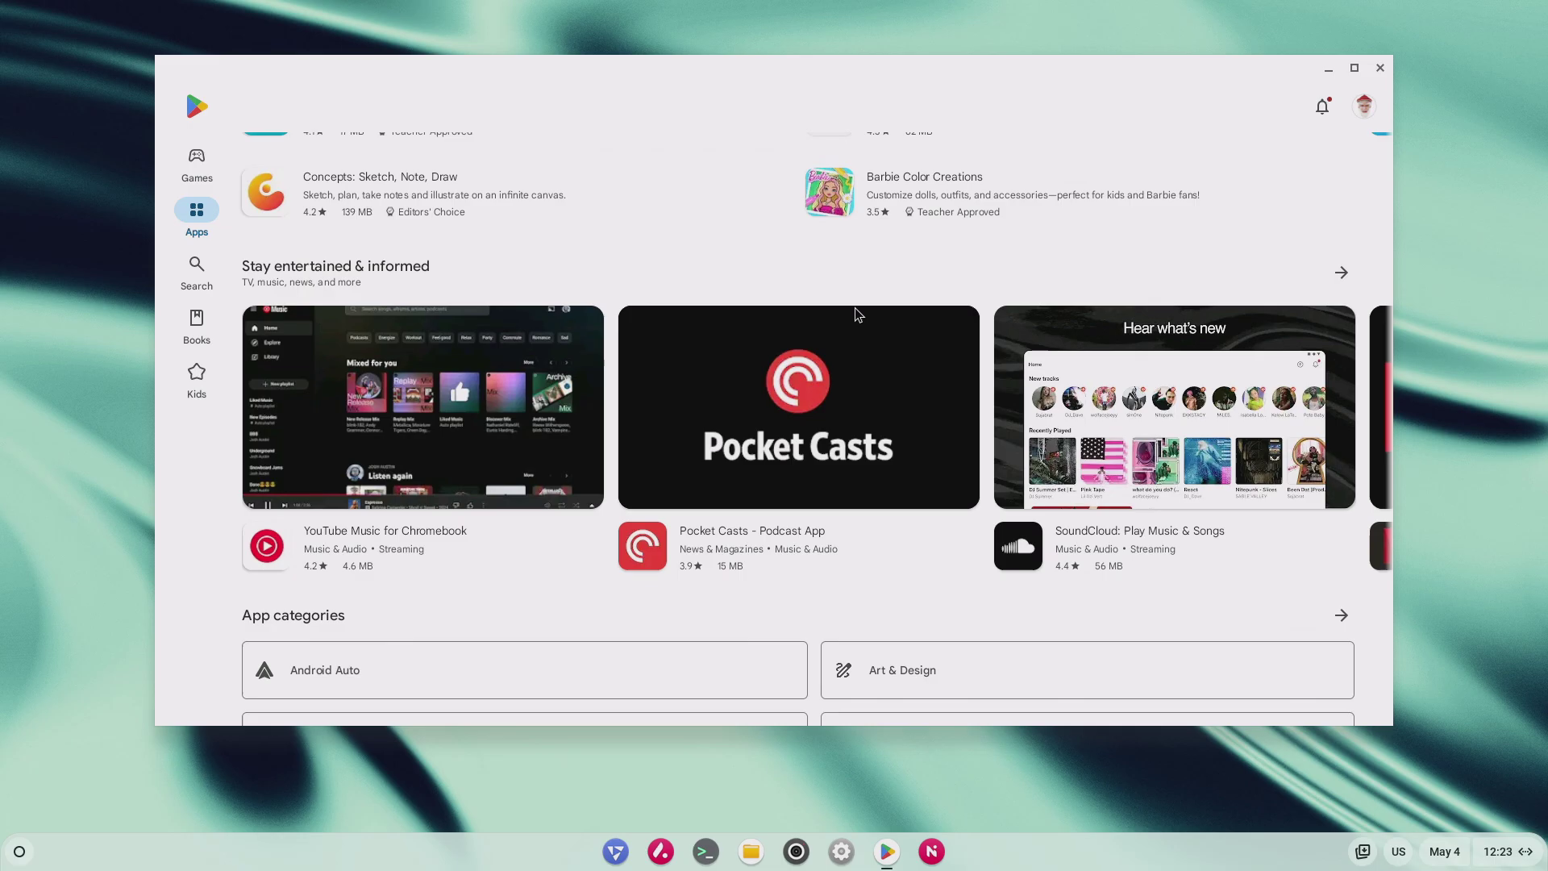
scroll(857, 313, up, 5)
scroll(855, 309, up, 5)
scroll(855, 309, up, 5)
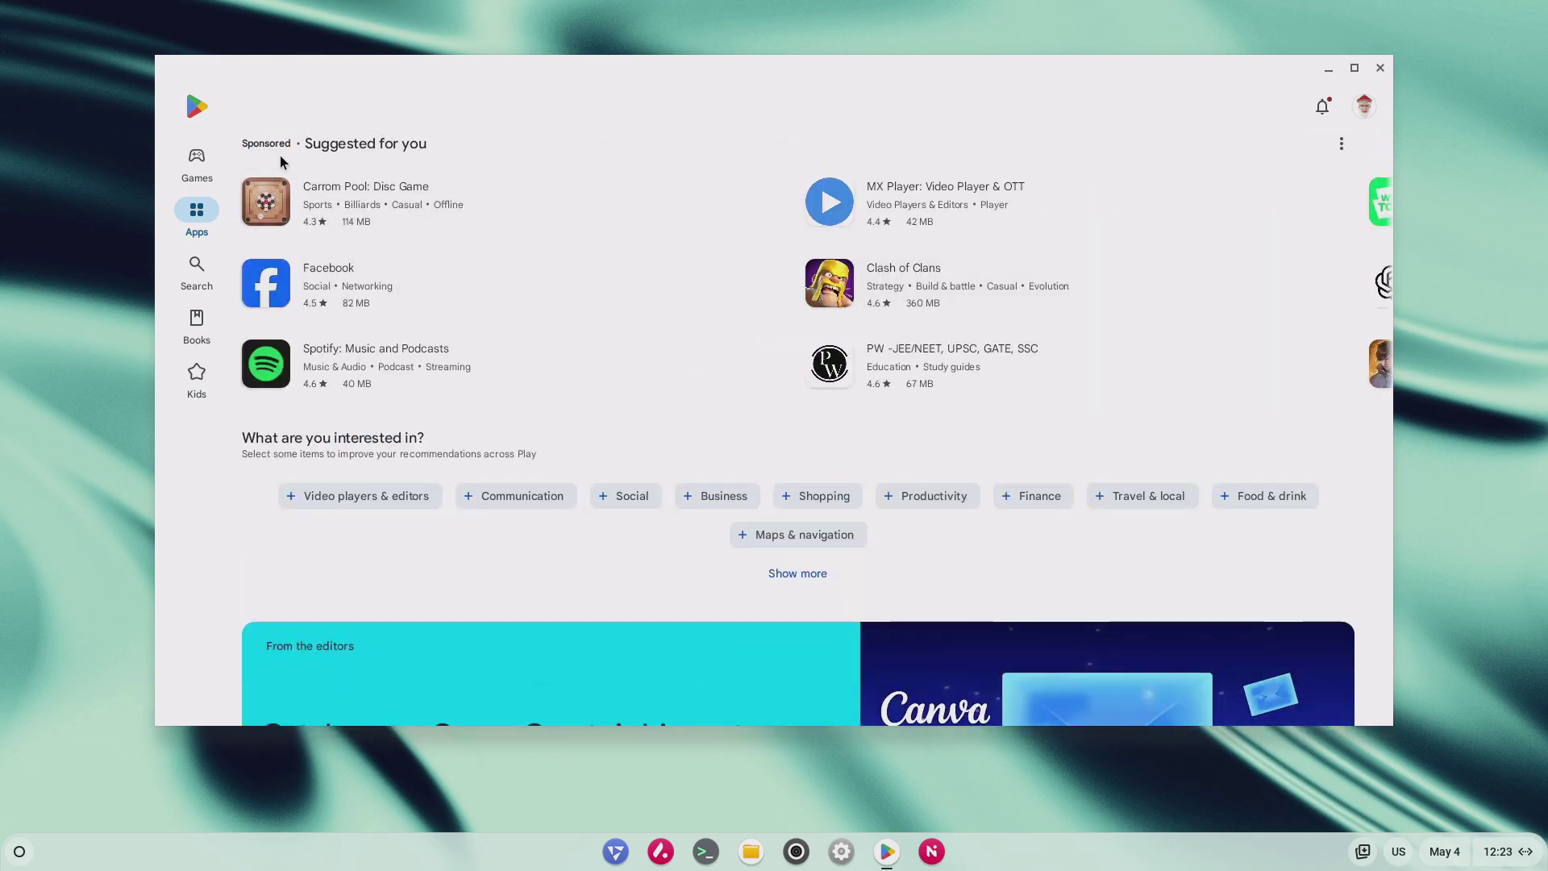
click(197, 164)
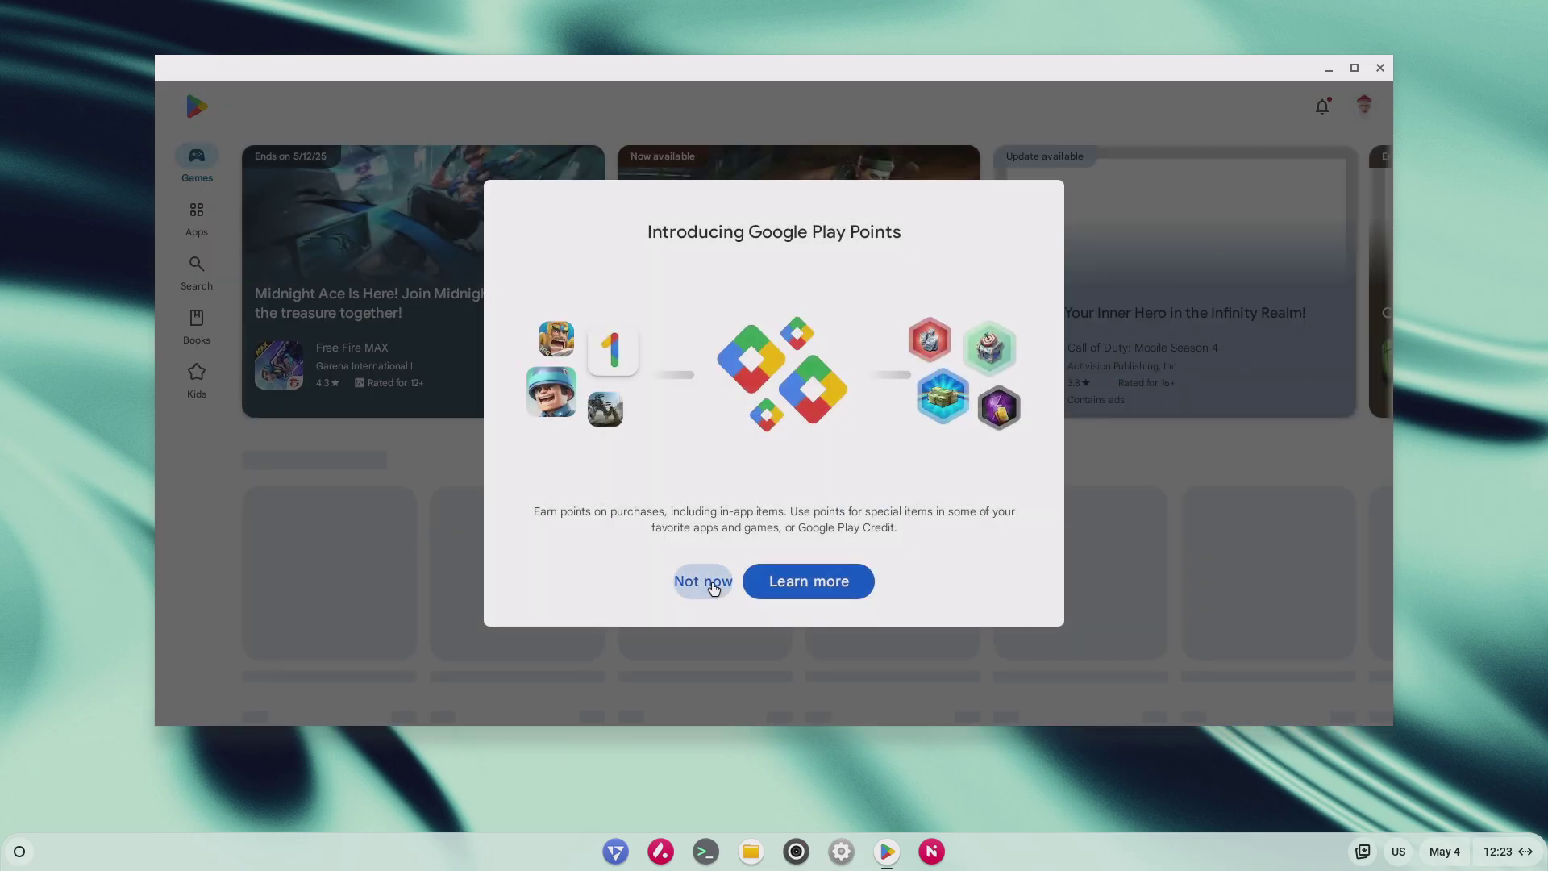
click(712, 583)
scroll(808, 443, down, 2)
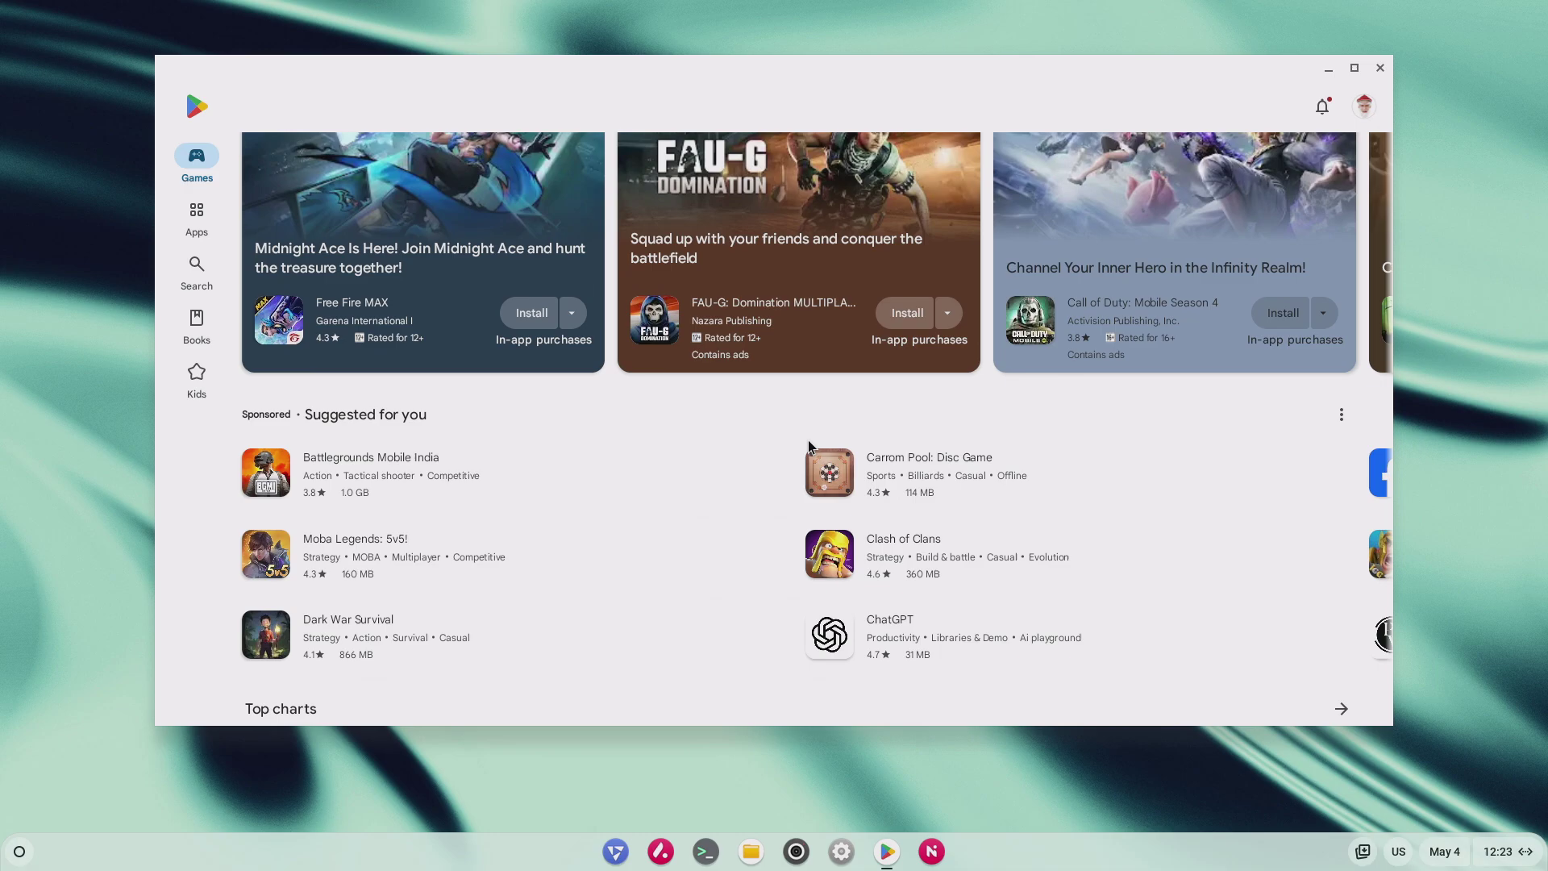
scroll(809, 443, down, 5)
scroll(807, 441, down, 3)
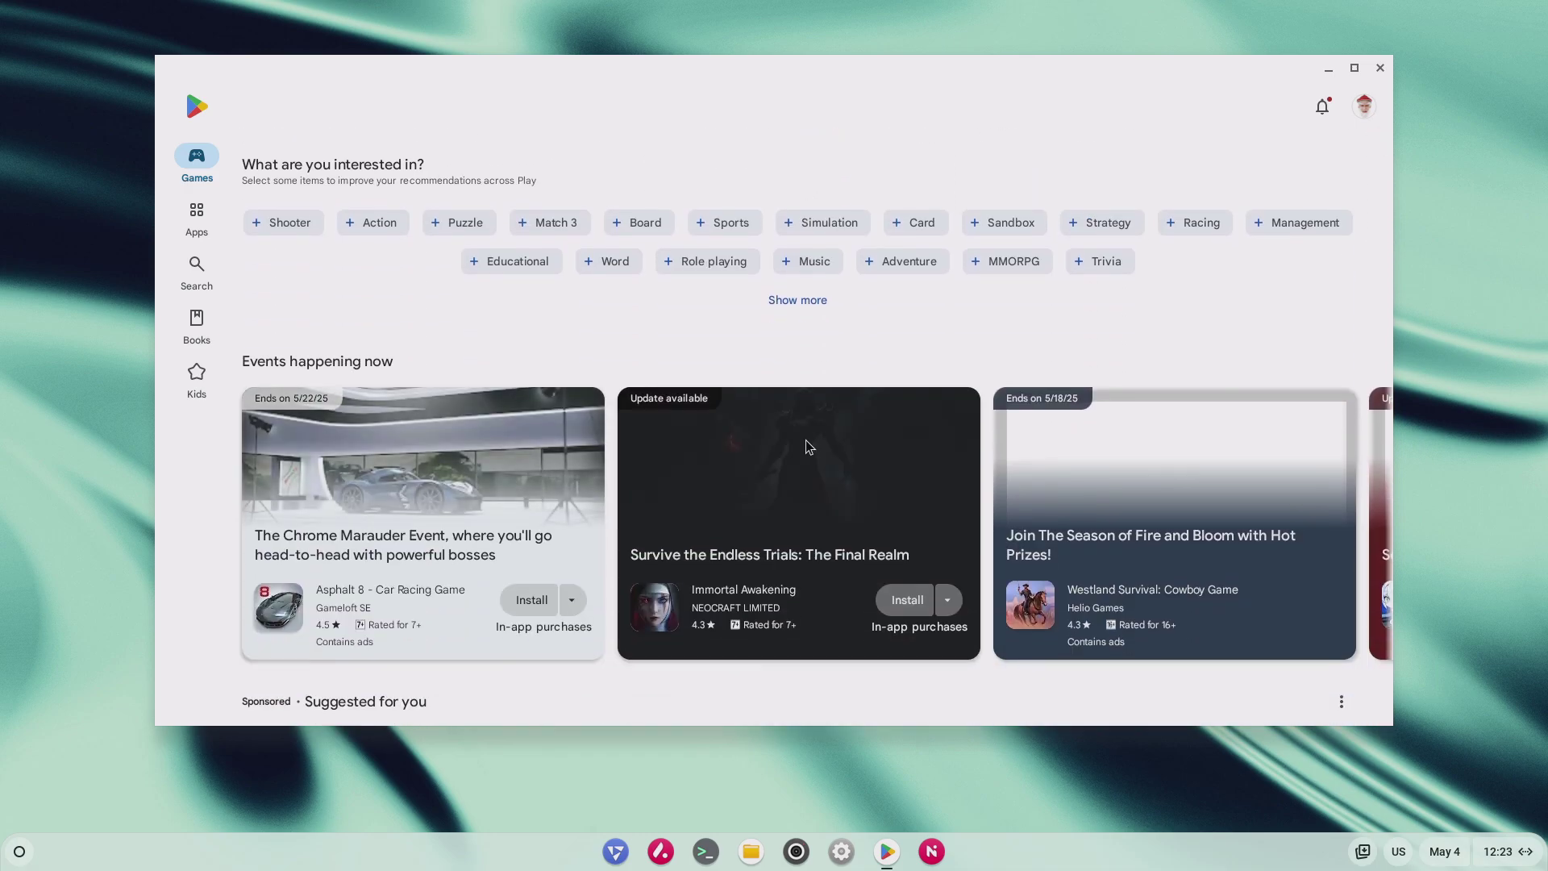
scroll(806, 448, down, 1)
scroll(806, 448, down, 2)
scroll(806, 447, down, 3)
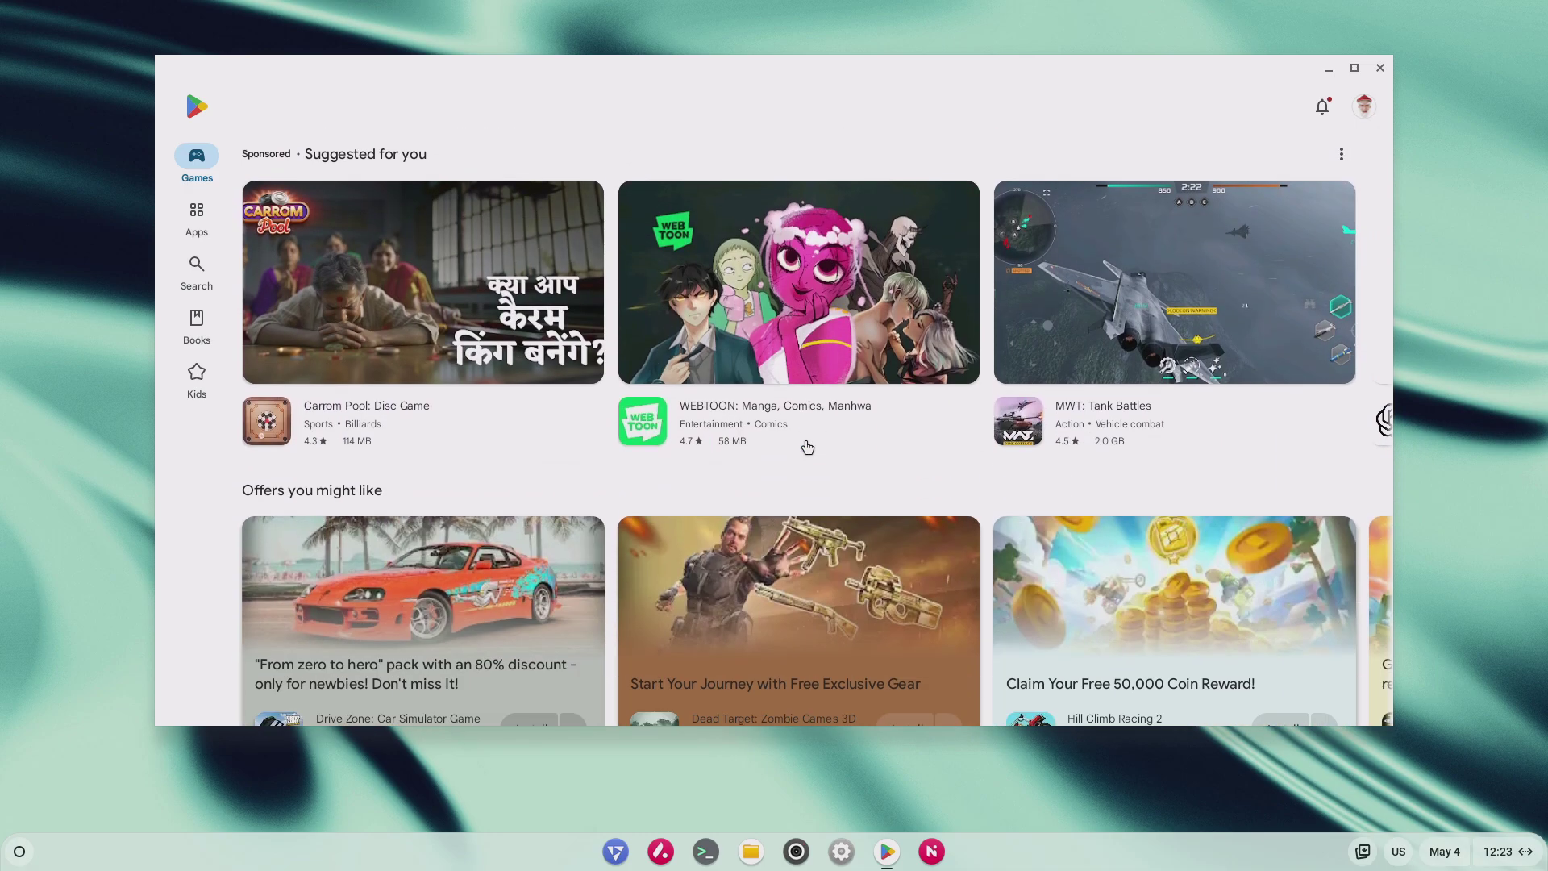
scroll(805, 445, down, 4)
scroll(804, 445, down, 2)
scroll(803, 447, down, 5)
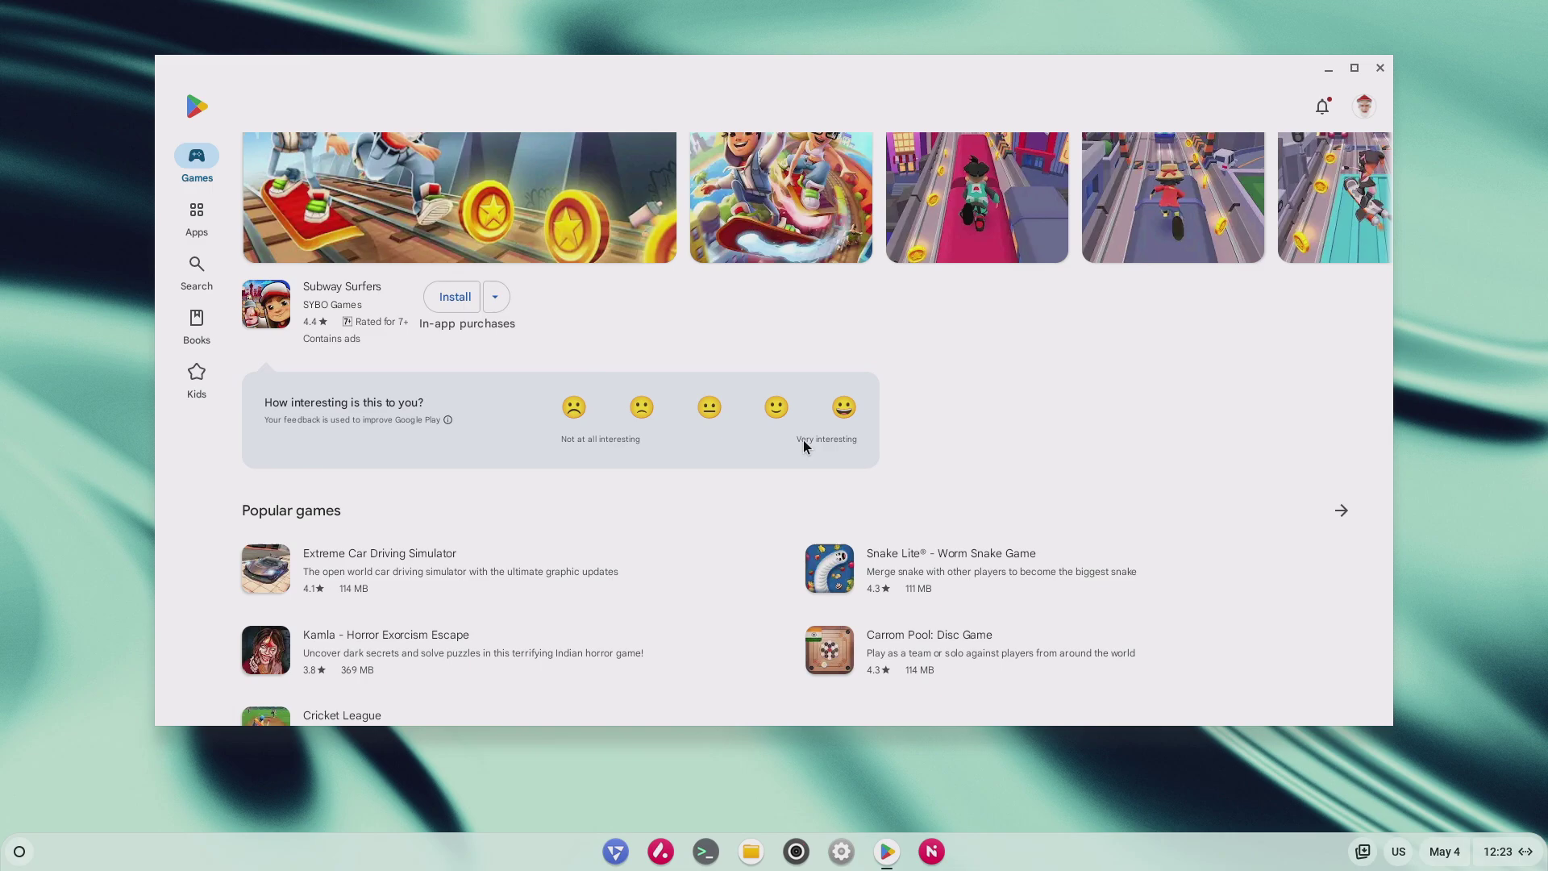
scroll(803, 447, down, 5)
scroll(803, 447, down, 2)
scroll(803, 447, down, 5)
scroll(803, 446, down, 5)
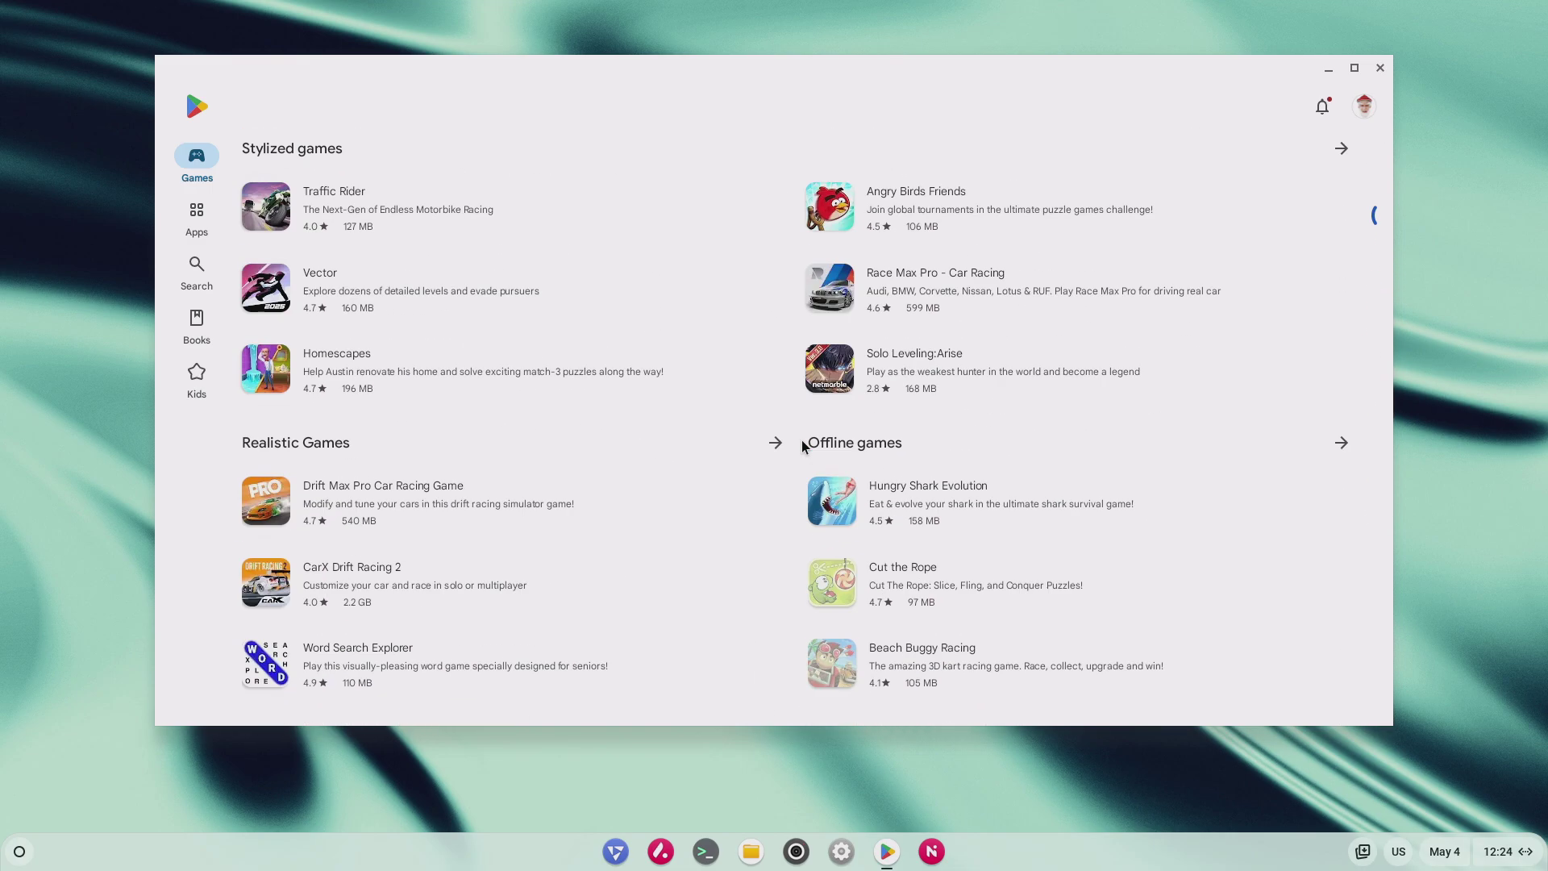
scroll(802, 446, down, 2)
scroll(804, 445, down, 1)
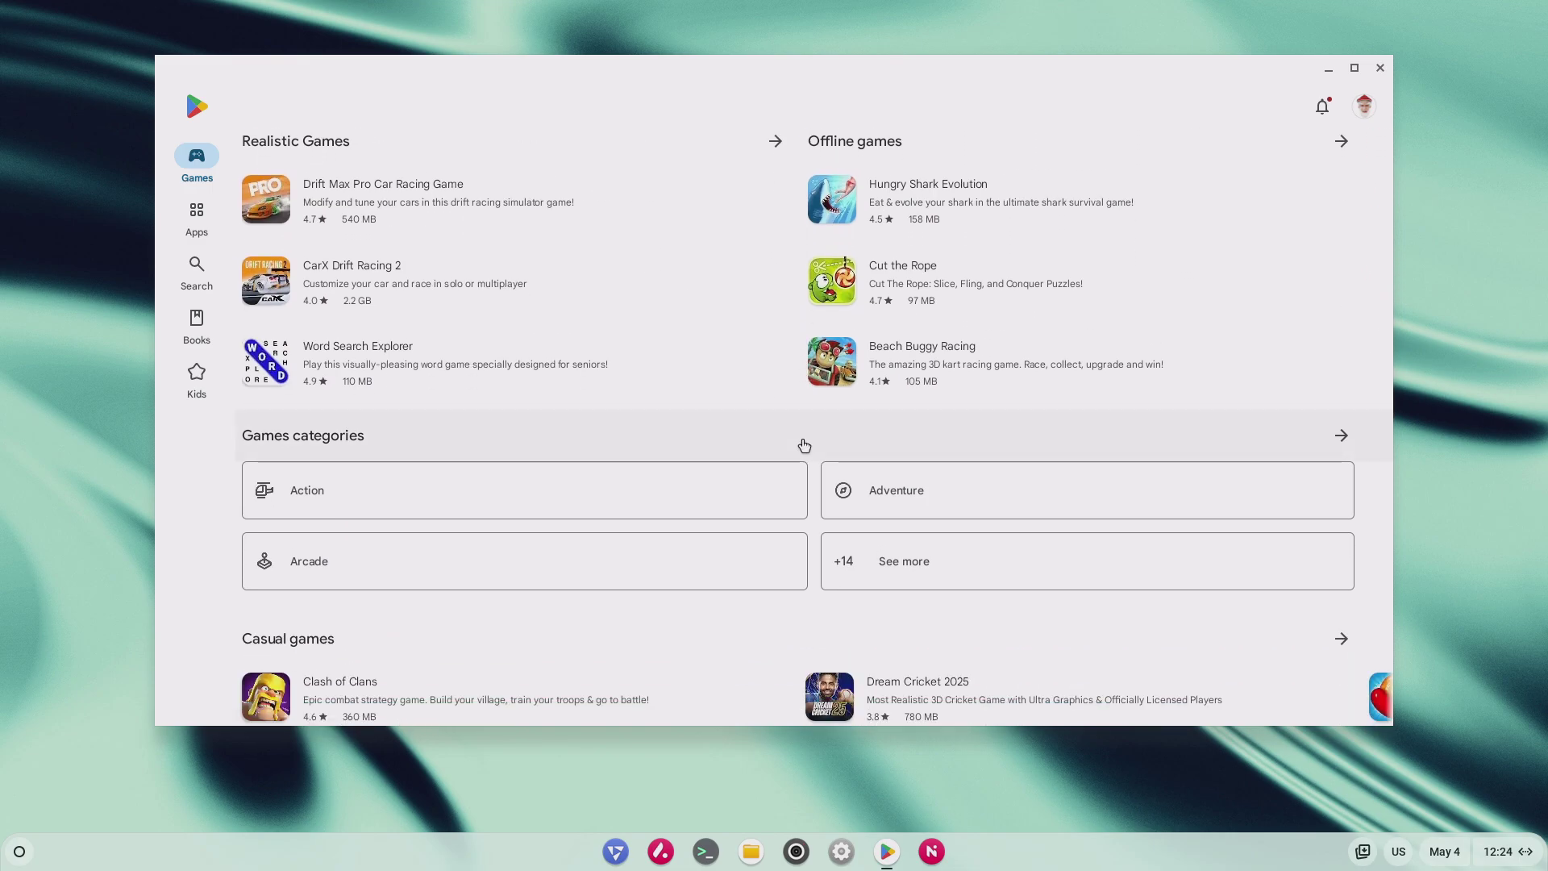
scroll(804, 446, down, 3)
scroll(800, 438, down, 2)
scroll(801, 439, up, 8)
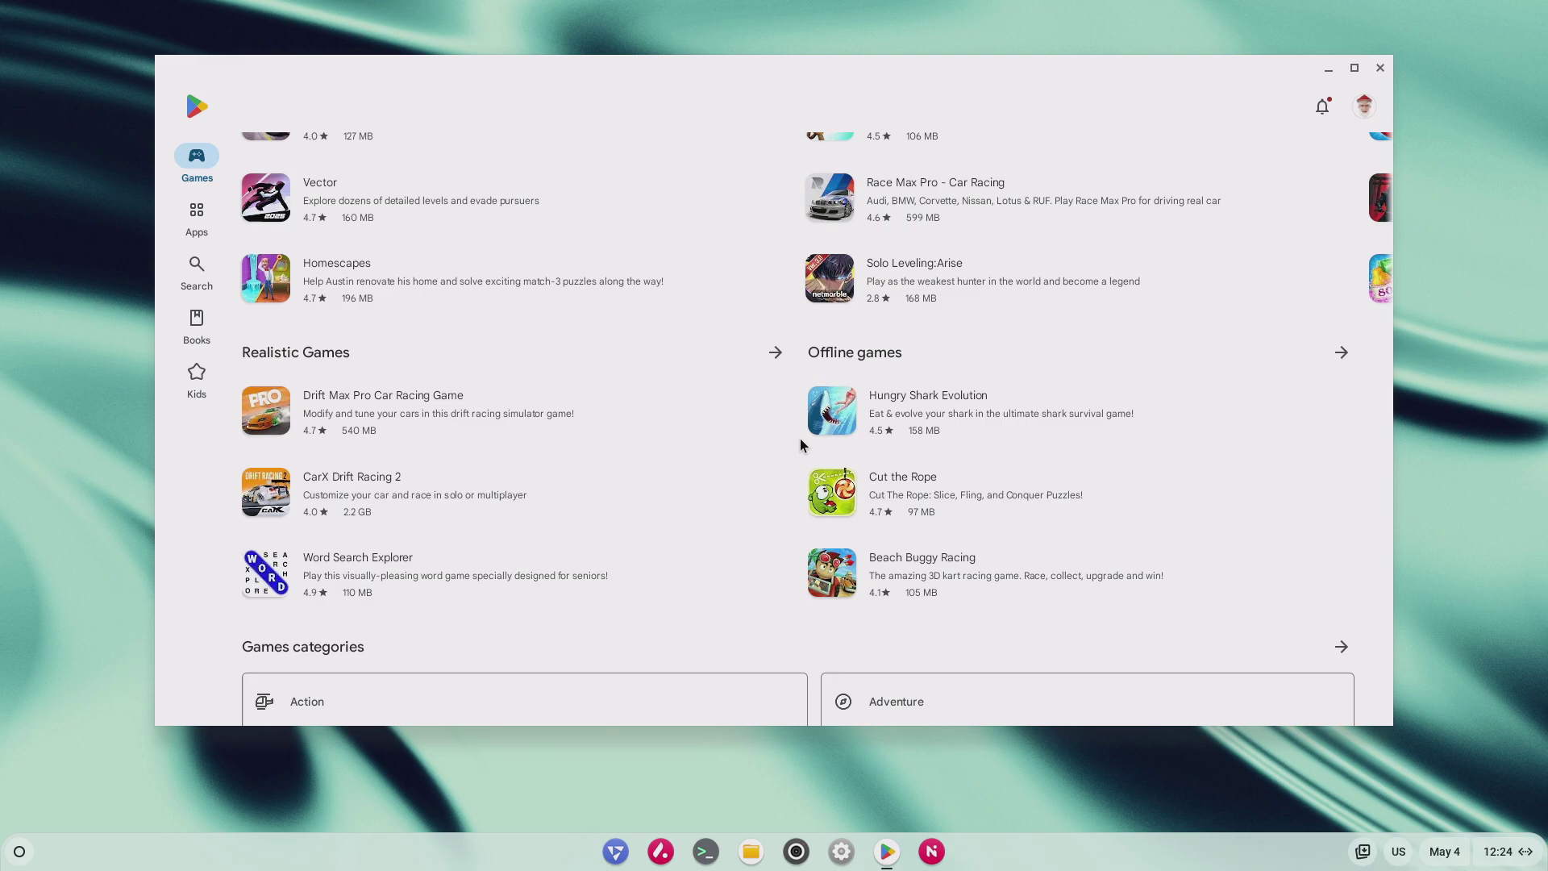
scroll(799, 439, up, 7)
scroll(800, 436, up, 2)
scroll(799, 436, up, 5)
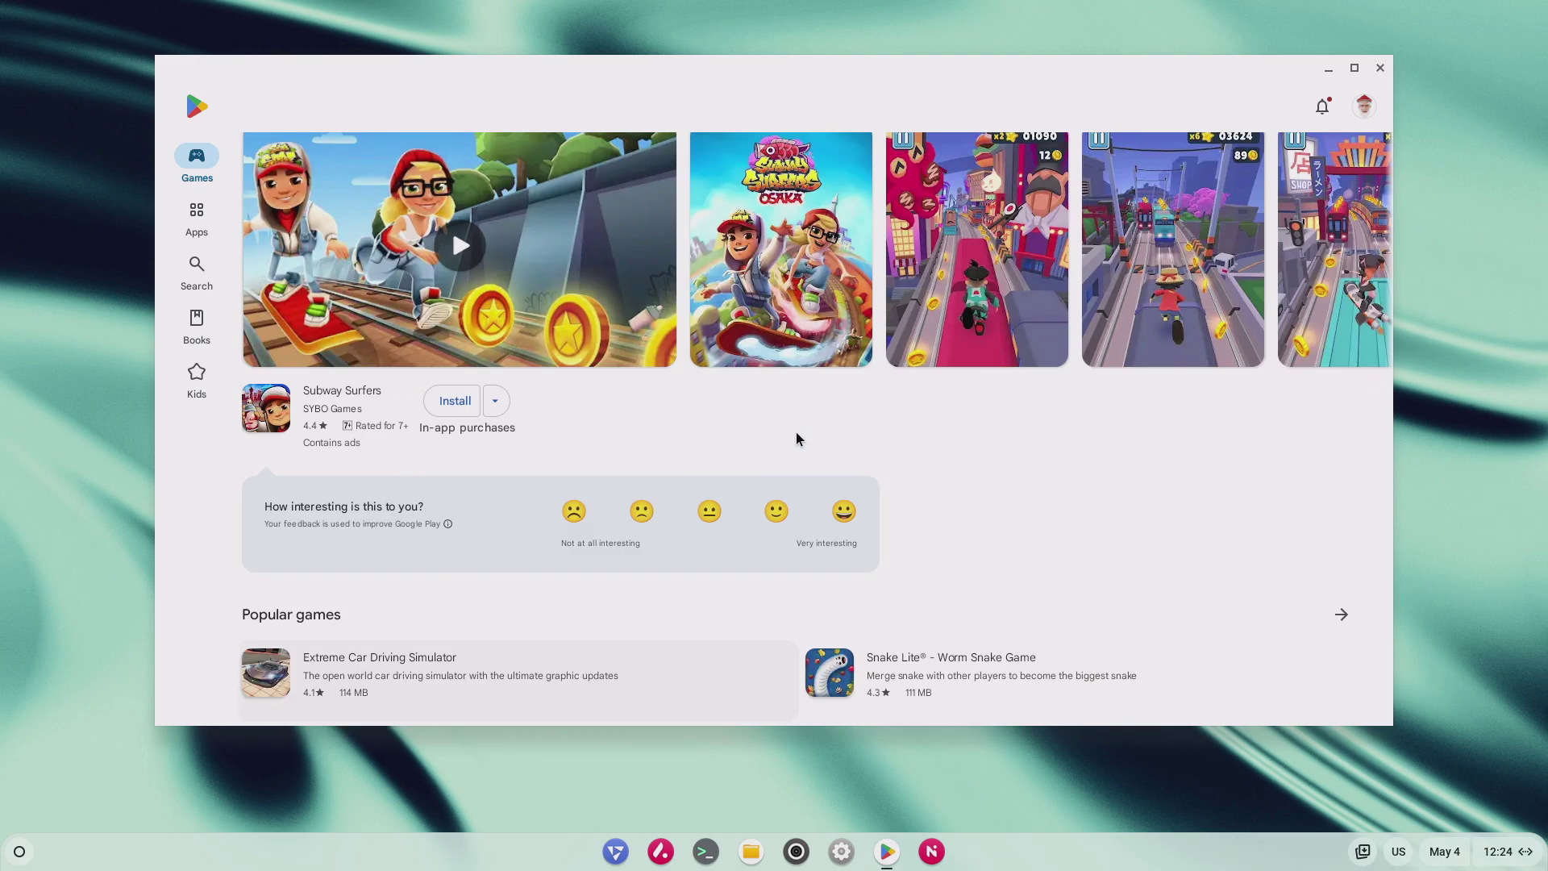
scroll(795, 432, up, 5)
scroll(783, 415, up, 4)
scroll(787, 400, up, 5)
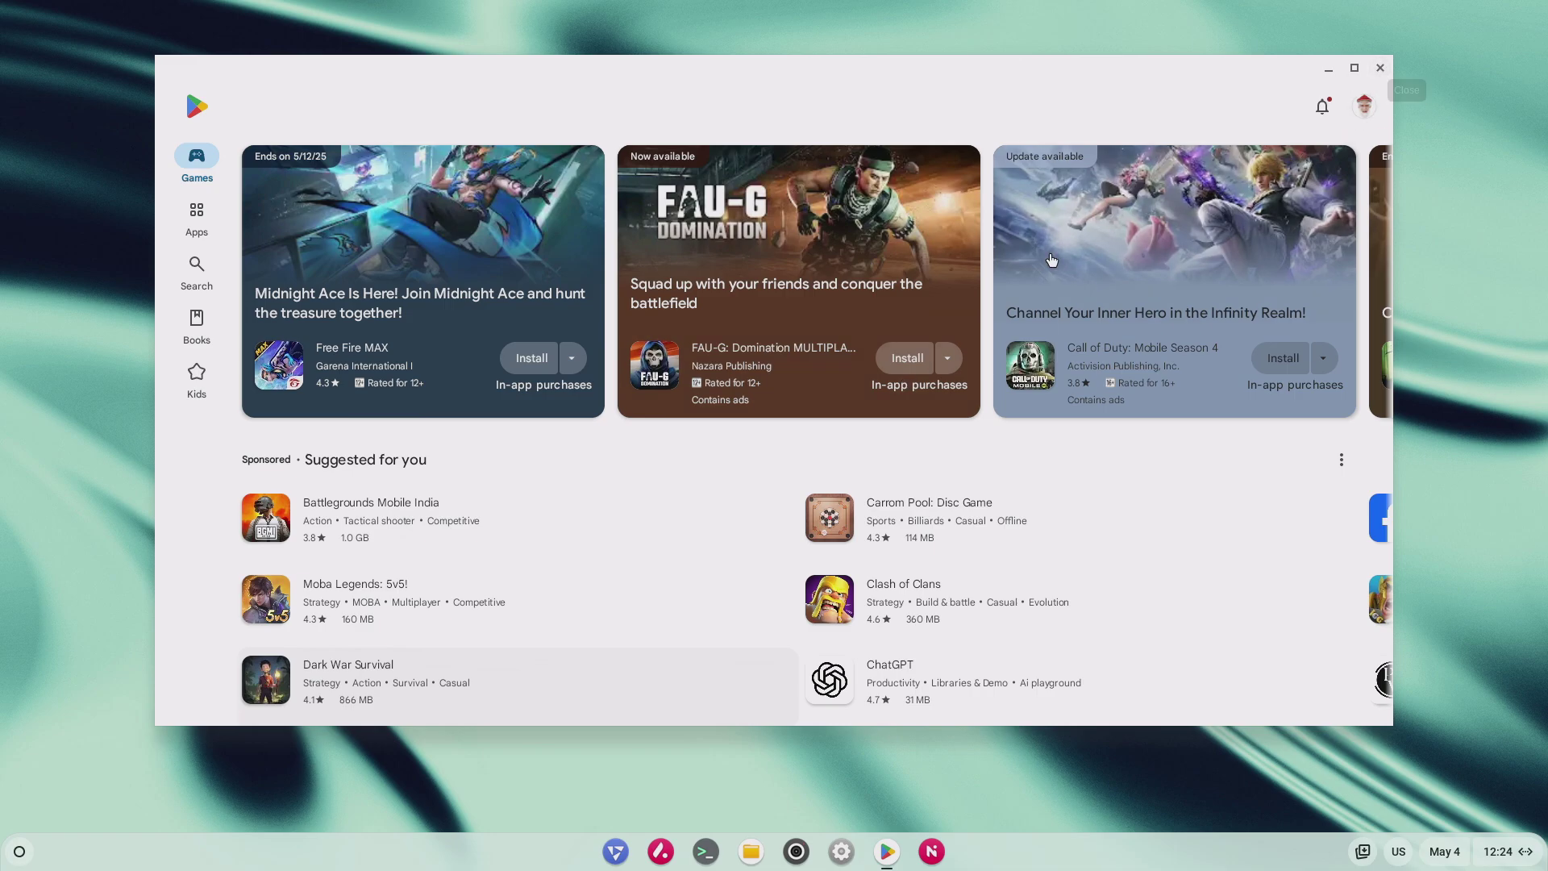
Enable Developer mode in FydeOS settings, confirming the irreversibility warning.
click(1381, 68)
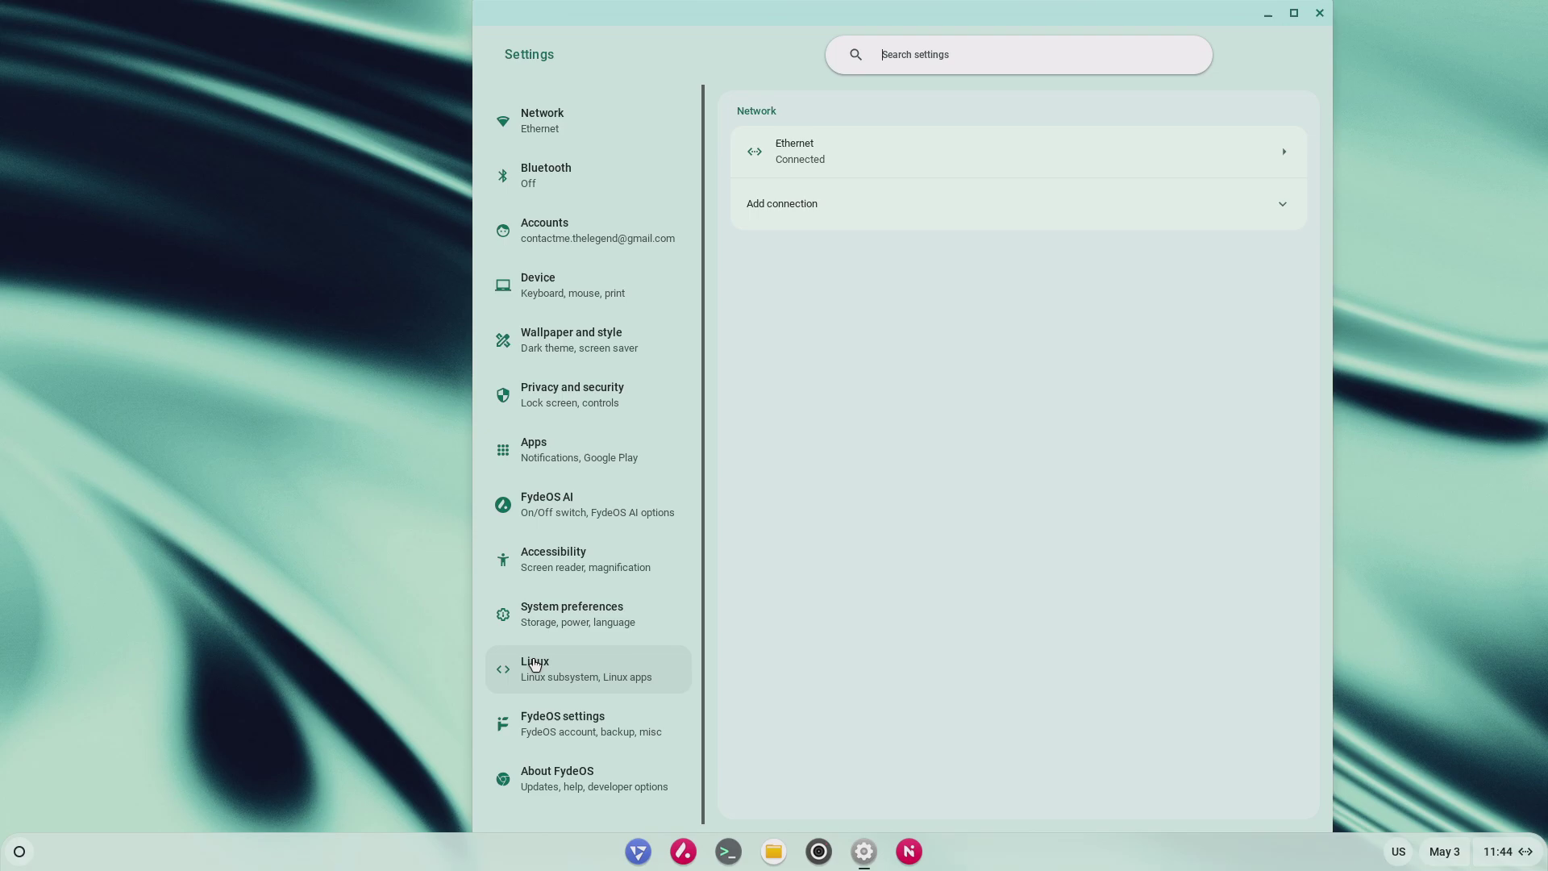
click(588, 724)
click(1195, 247)
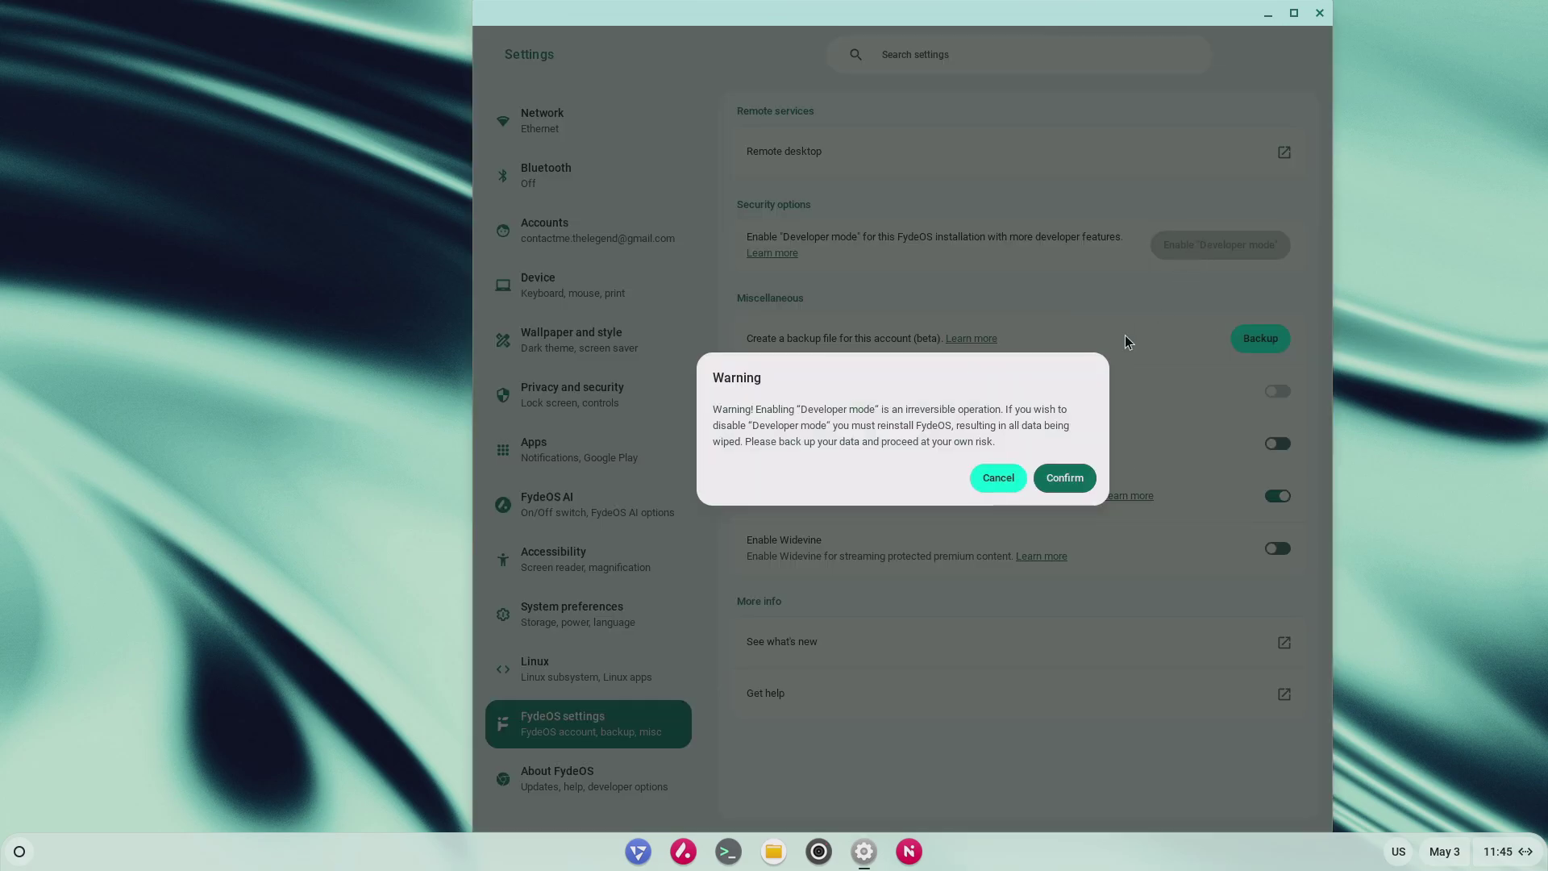
click(1064, 479)
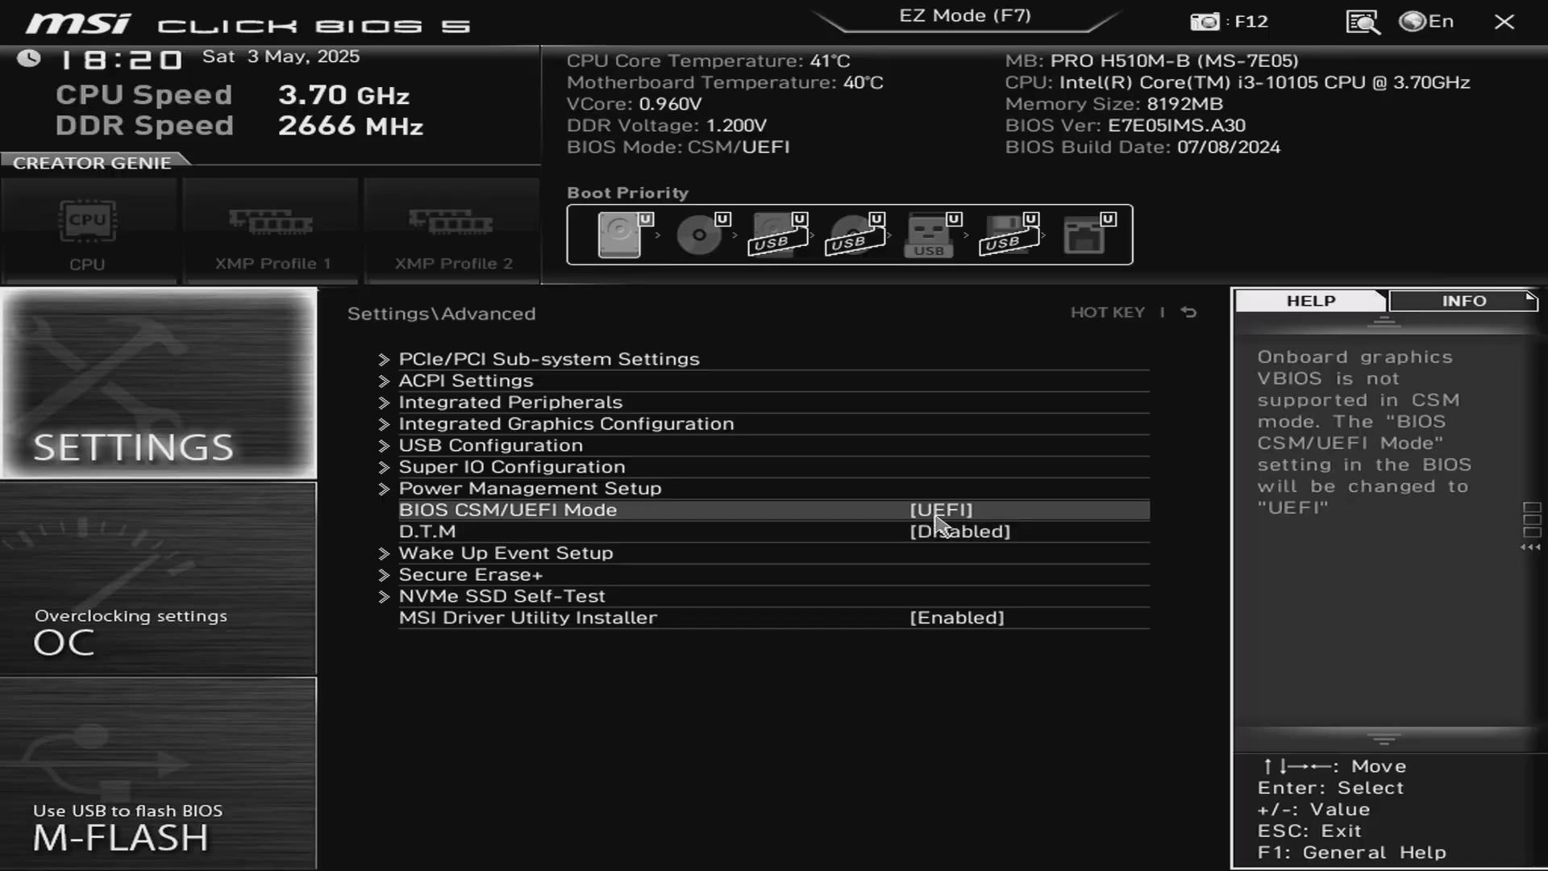
Set the MSI BIOS CSM/UEFI boot mode to UEFI.
click(940, 513)
click(637, 504)
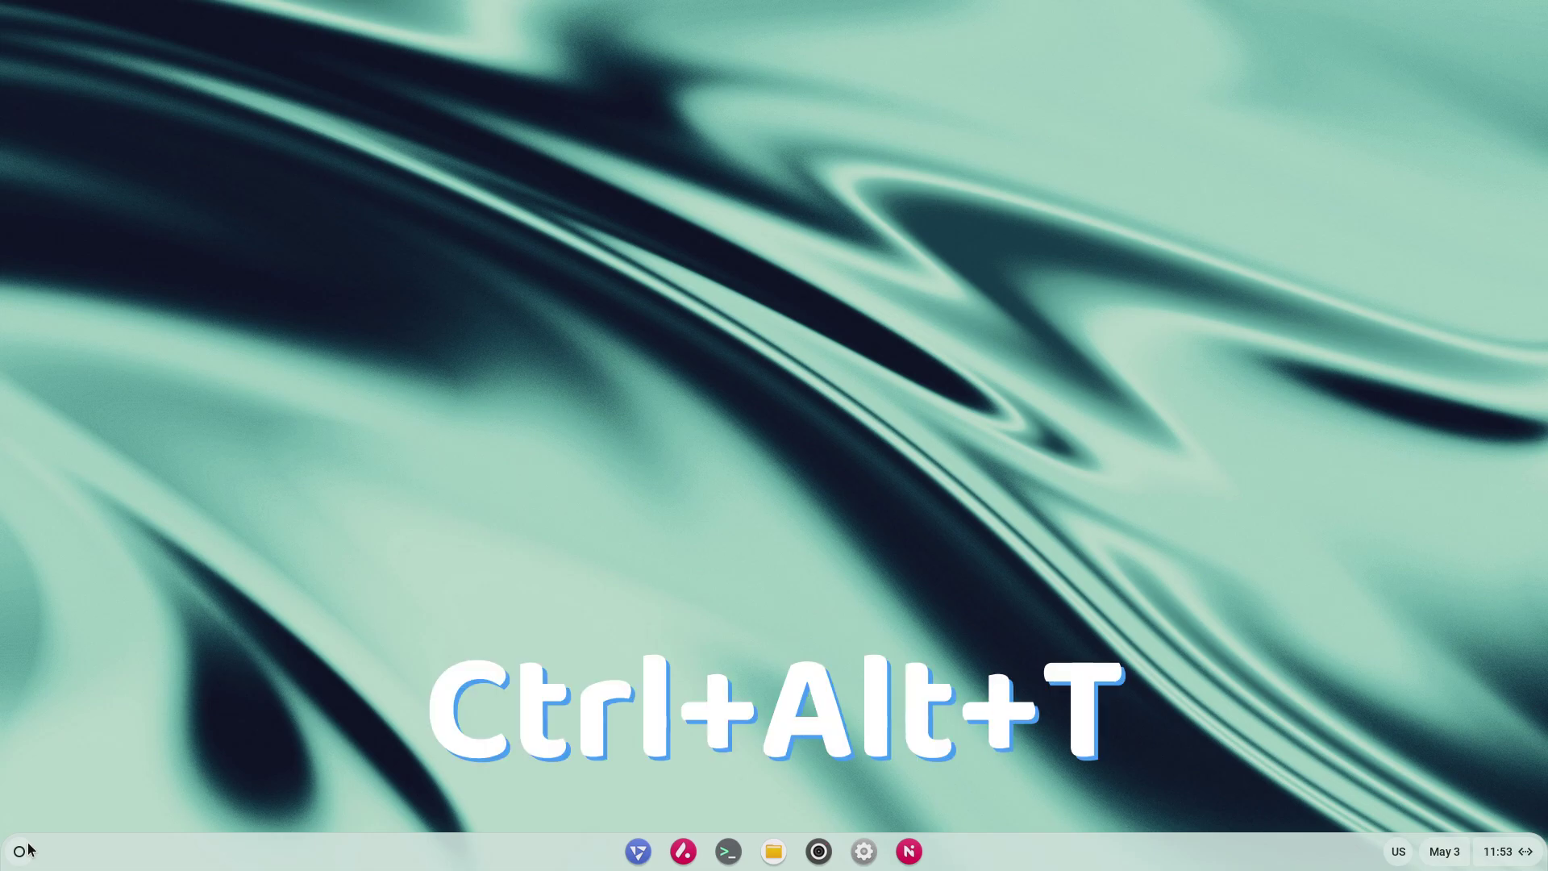
Enter the developer bash shell from crosh and list the sudo-allowed commands.
key(ctrl+alt+t)
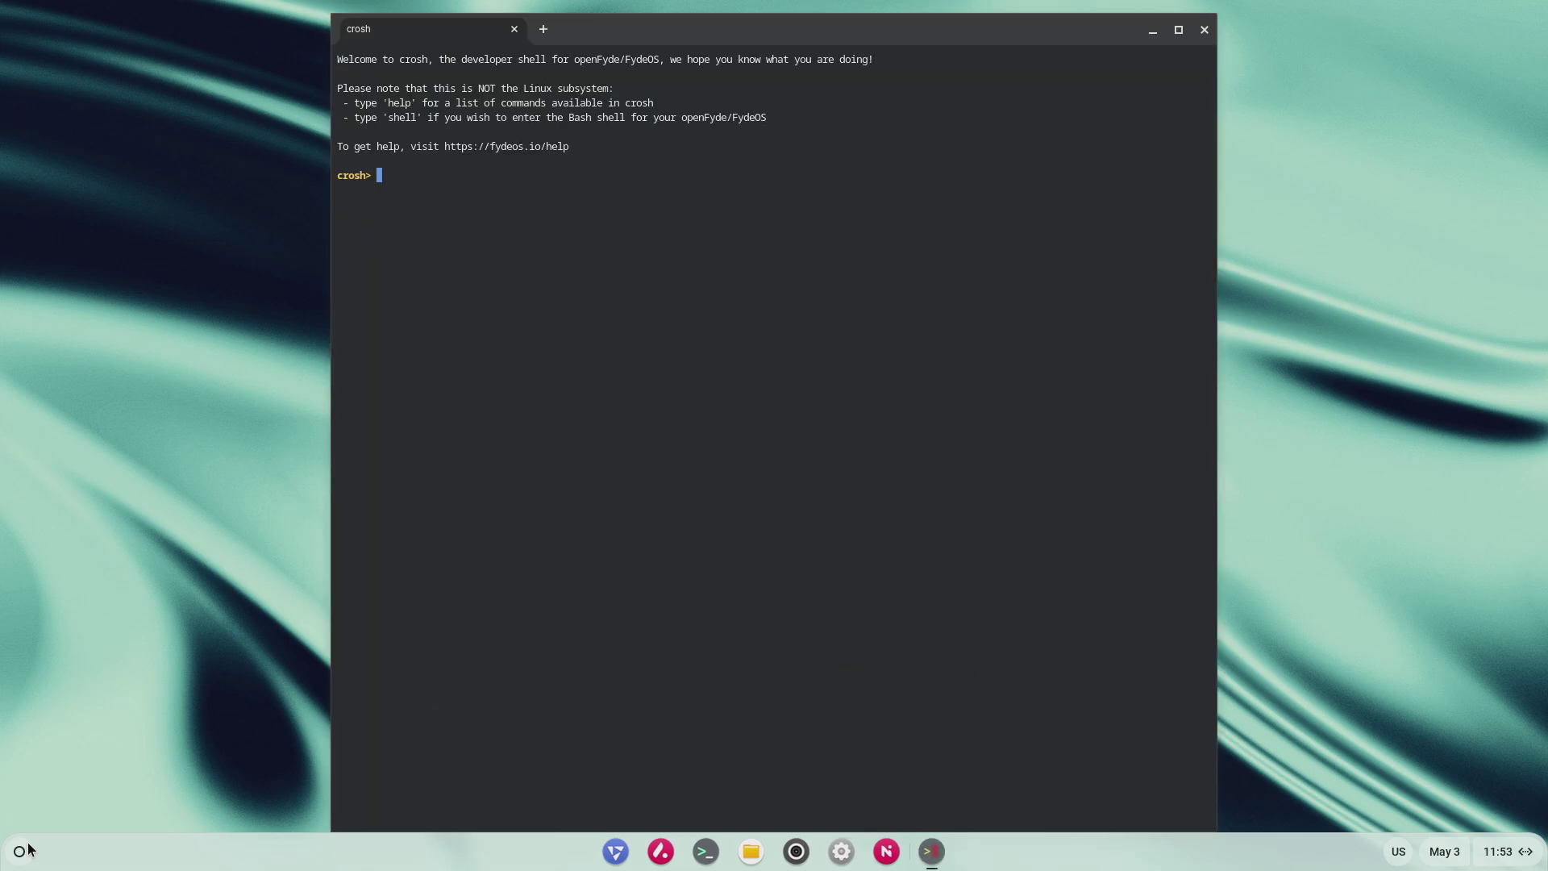
text(shel)
key(Return)
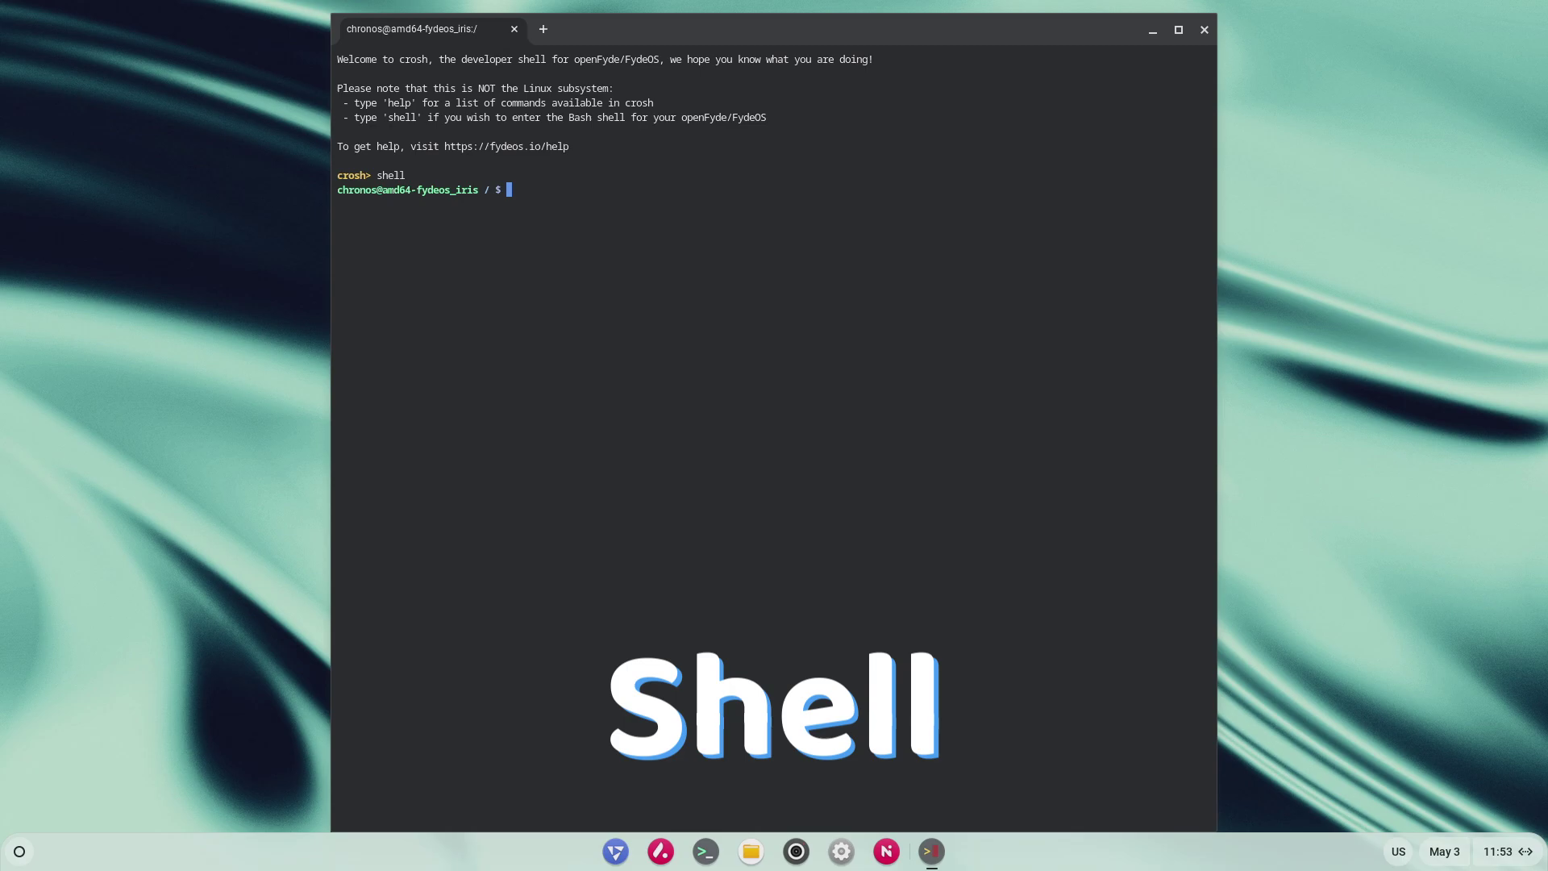
text(sudo )
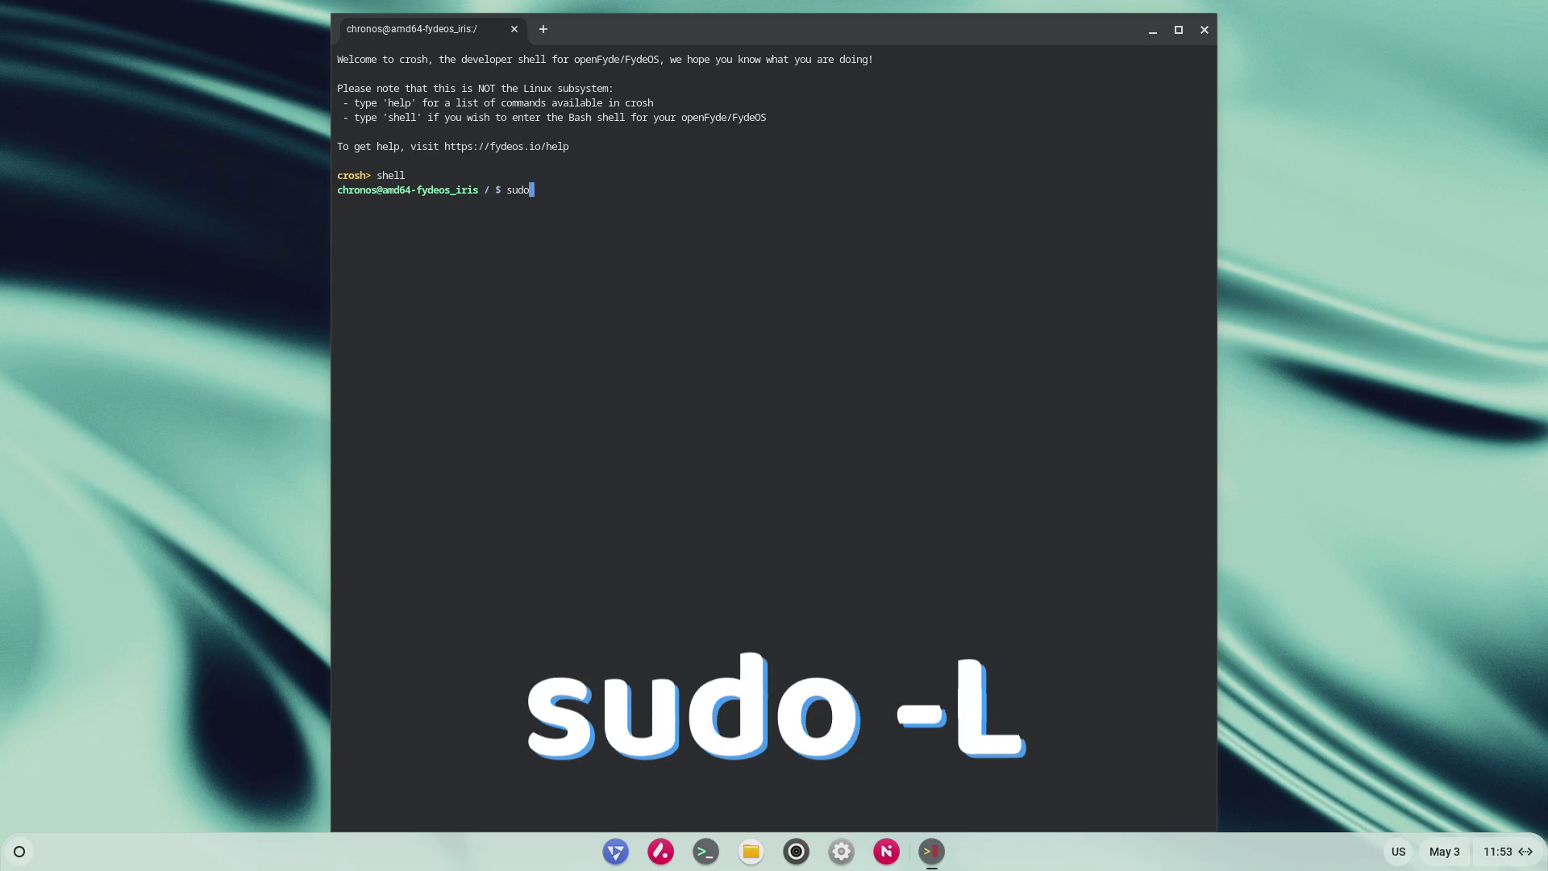
text(-l)
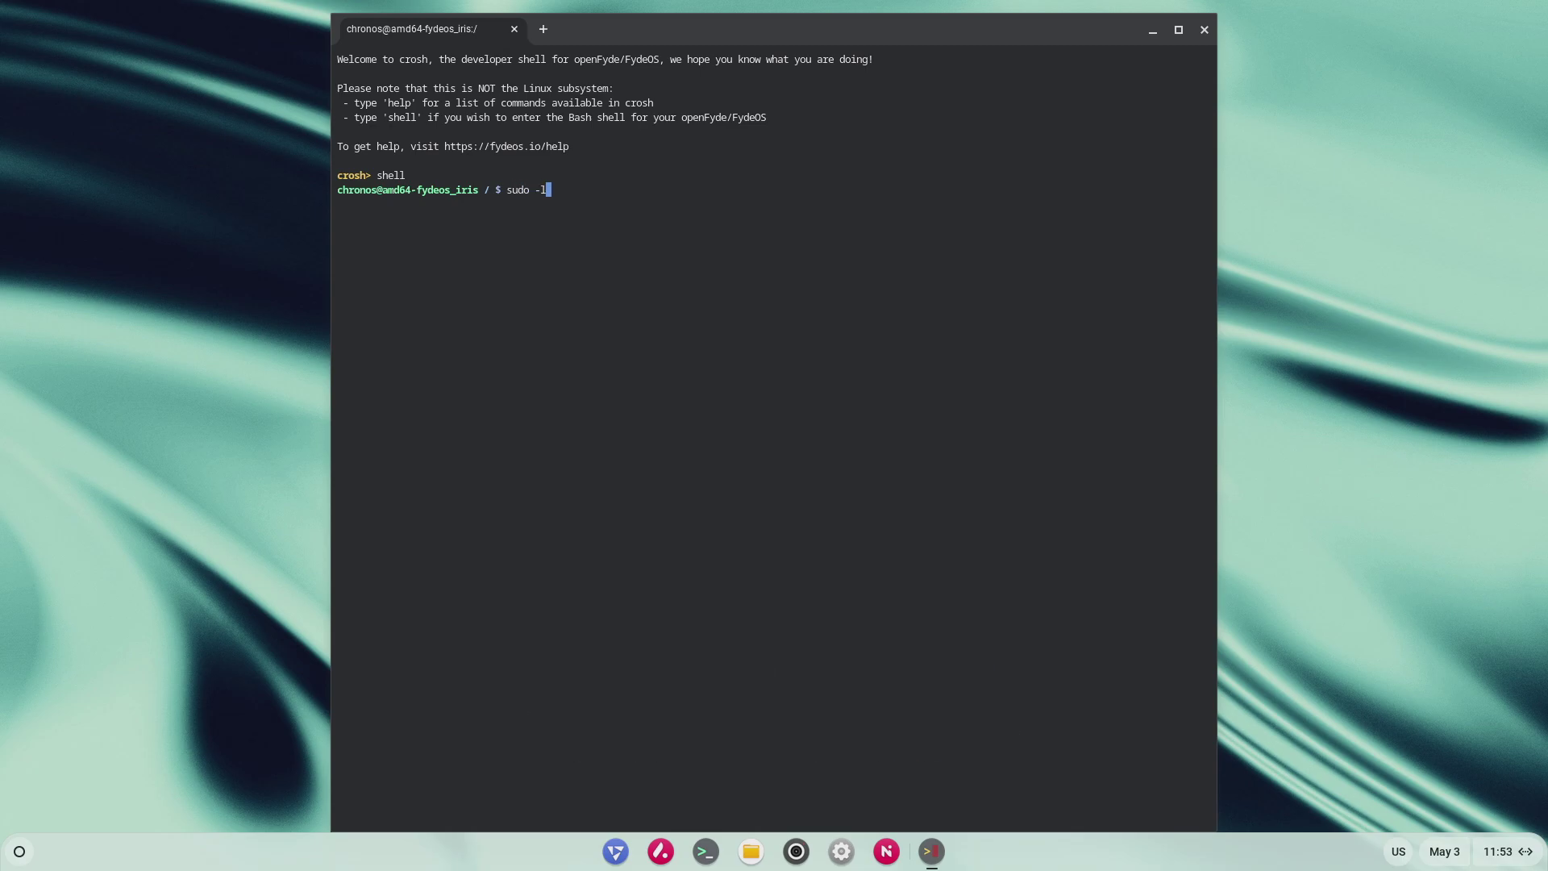
key(Return)
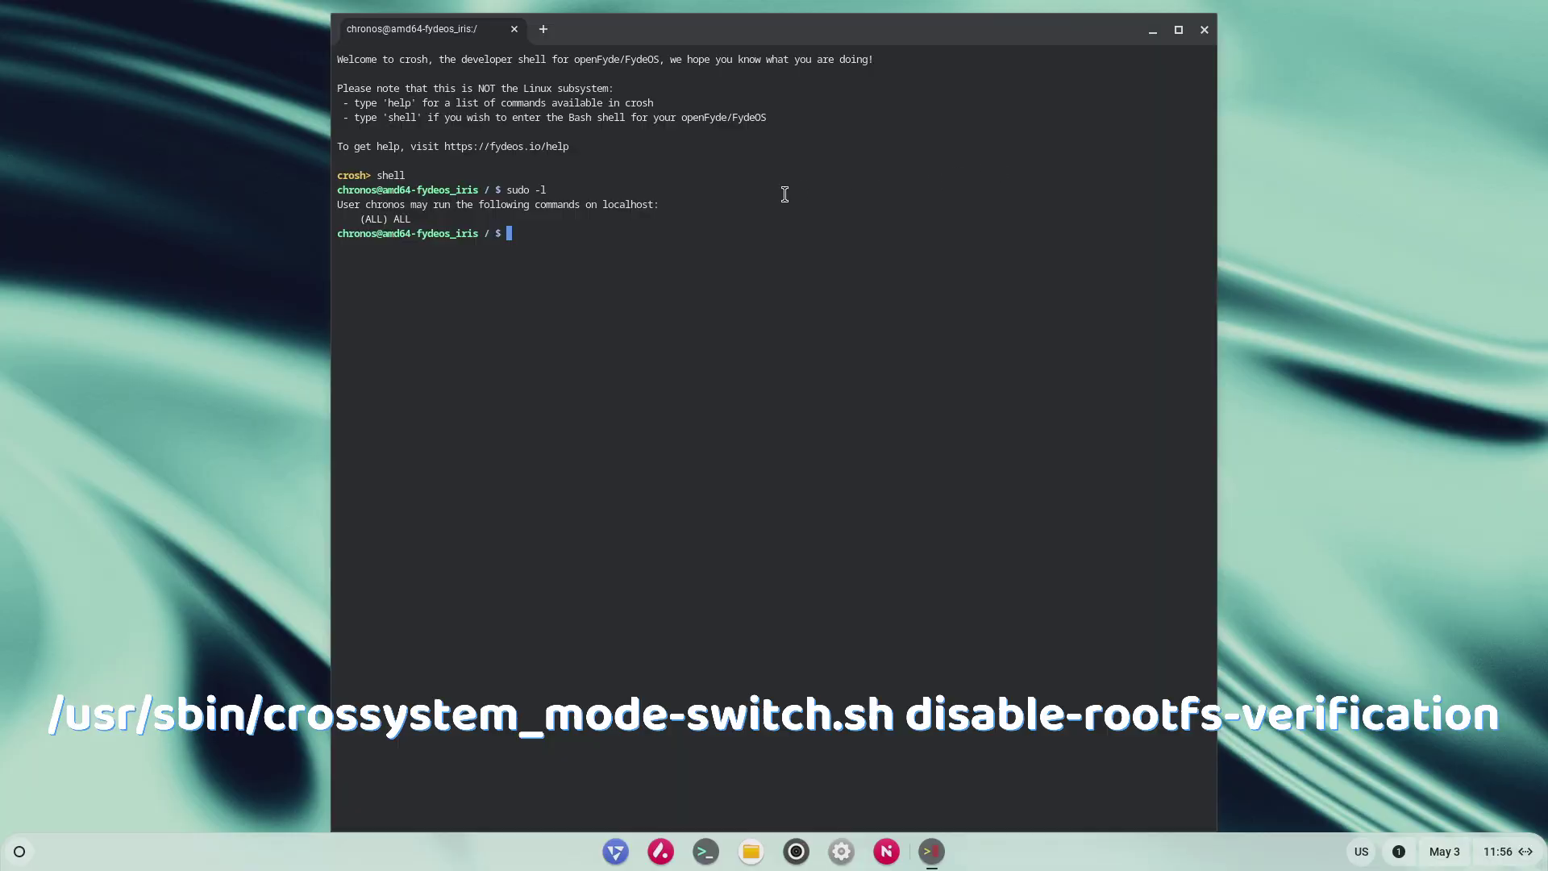
Run crossystem_mode-switch.sh disable-rootfs-verification and answer y to reboot.
text(/usr/sbin/crossystem_mode-switch.sh disable-rootfs-verification)
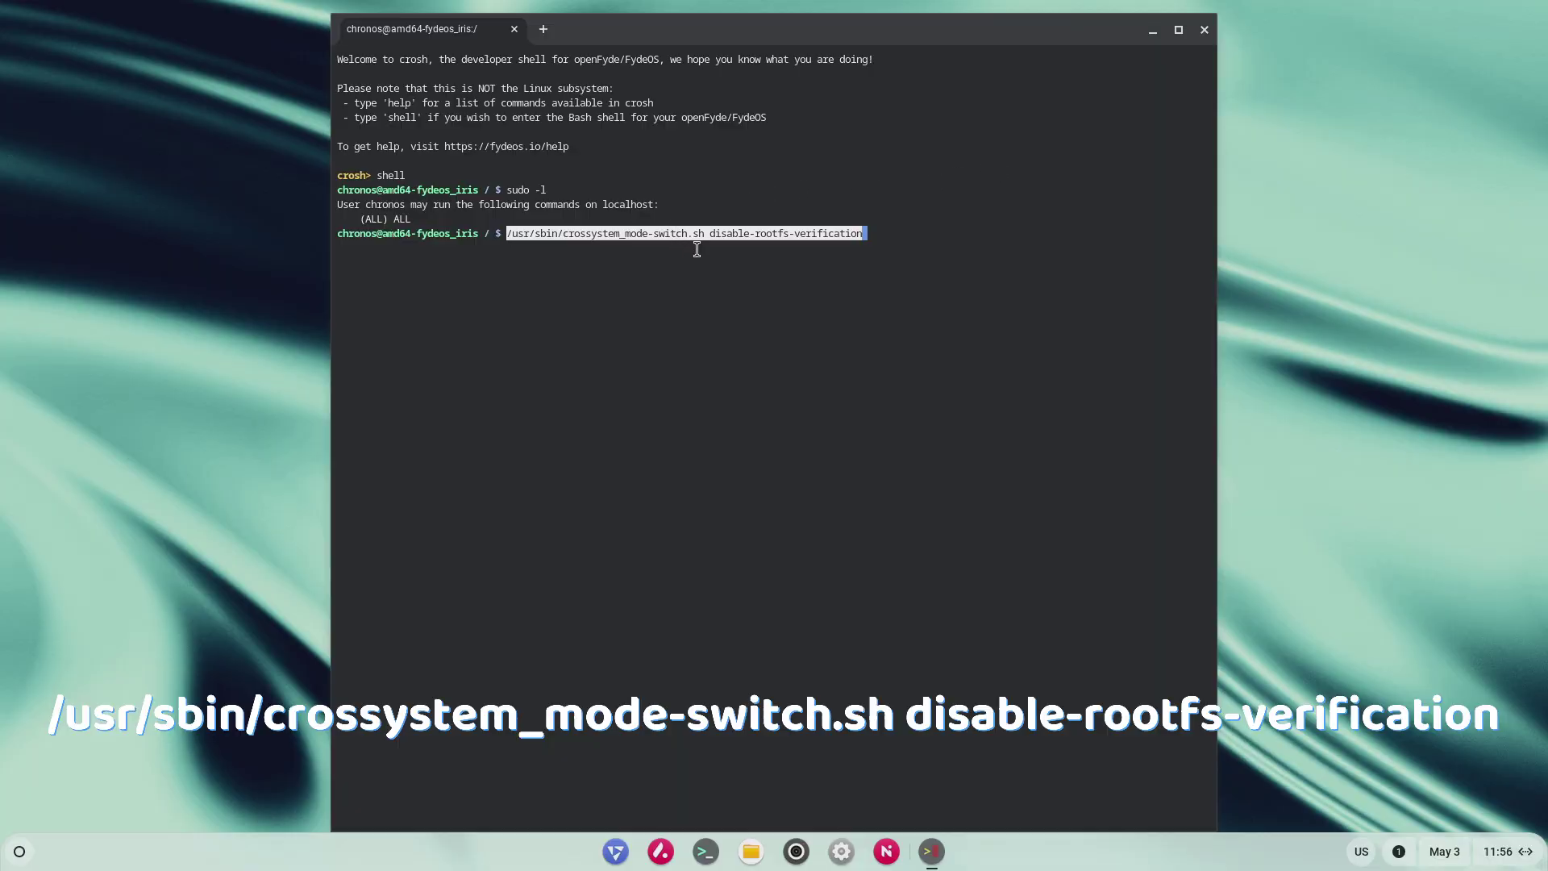
key(Return)
text(y)
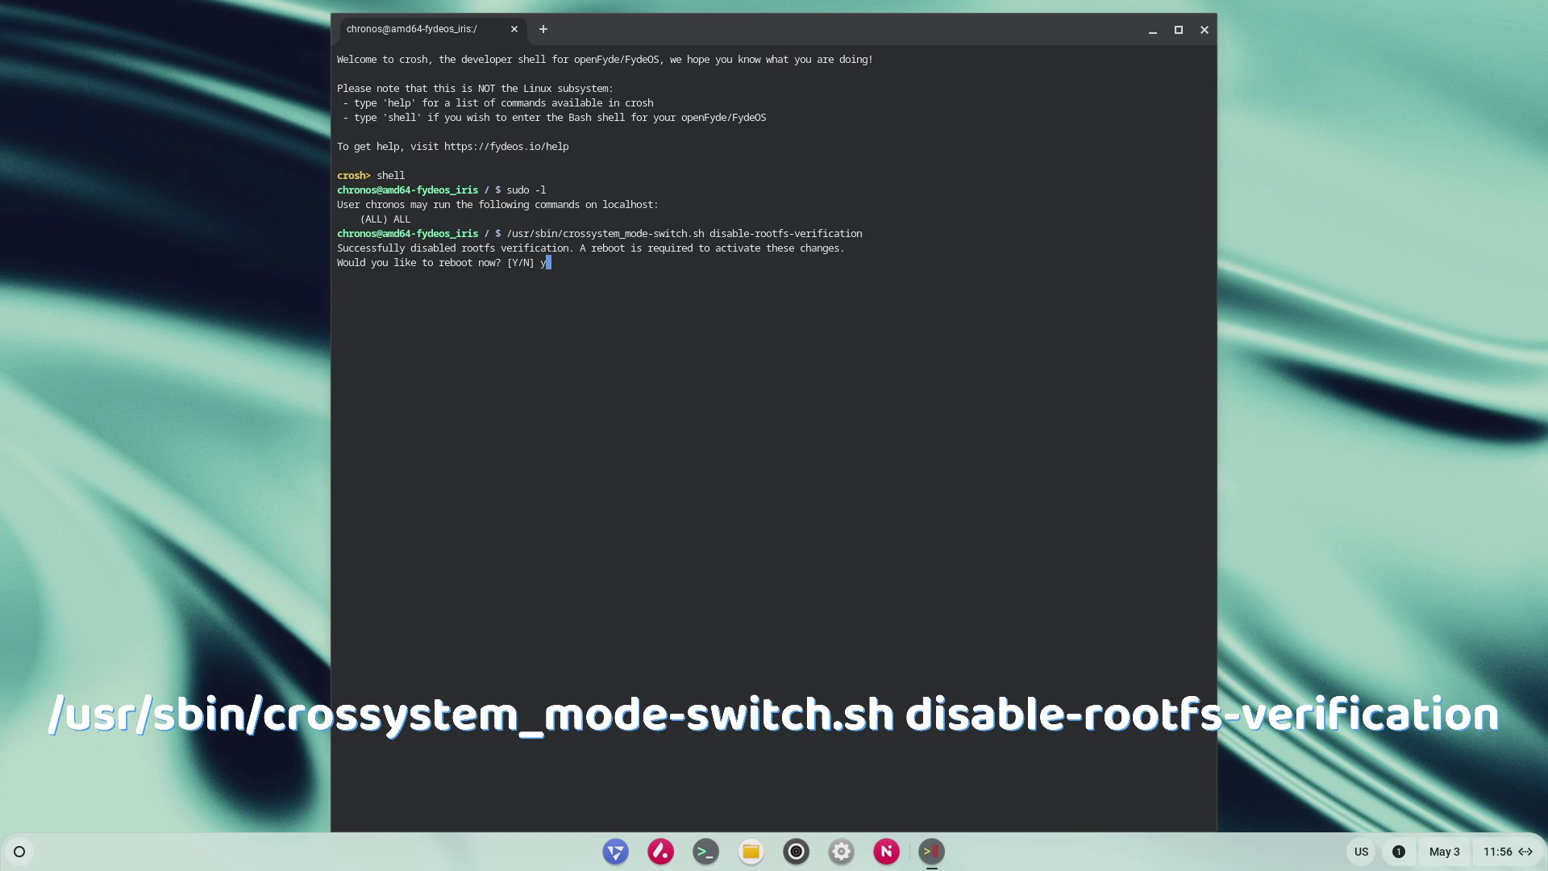
key(Return)
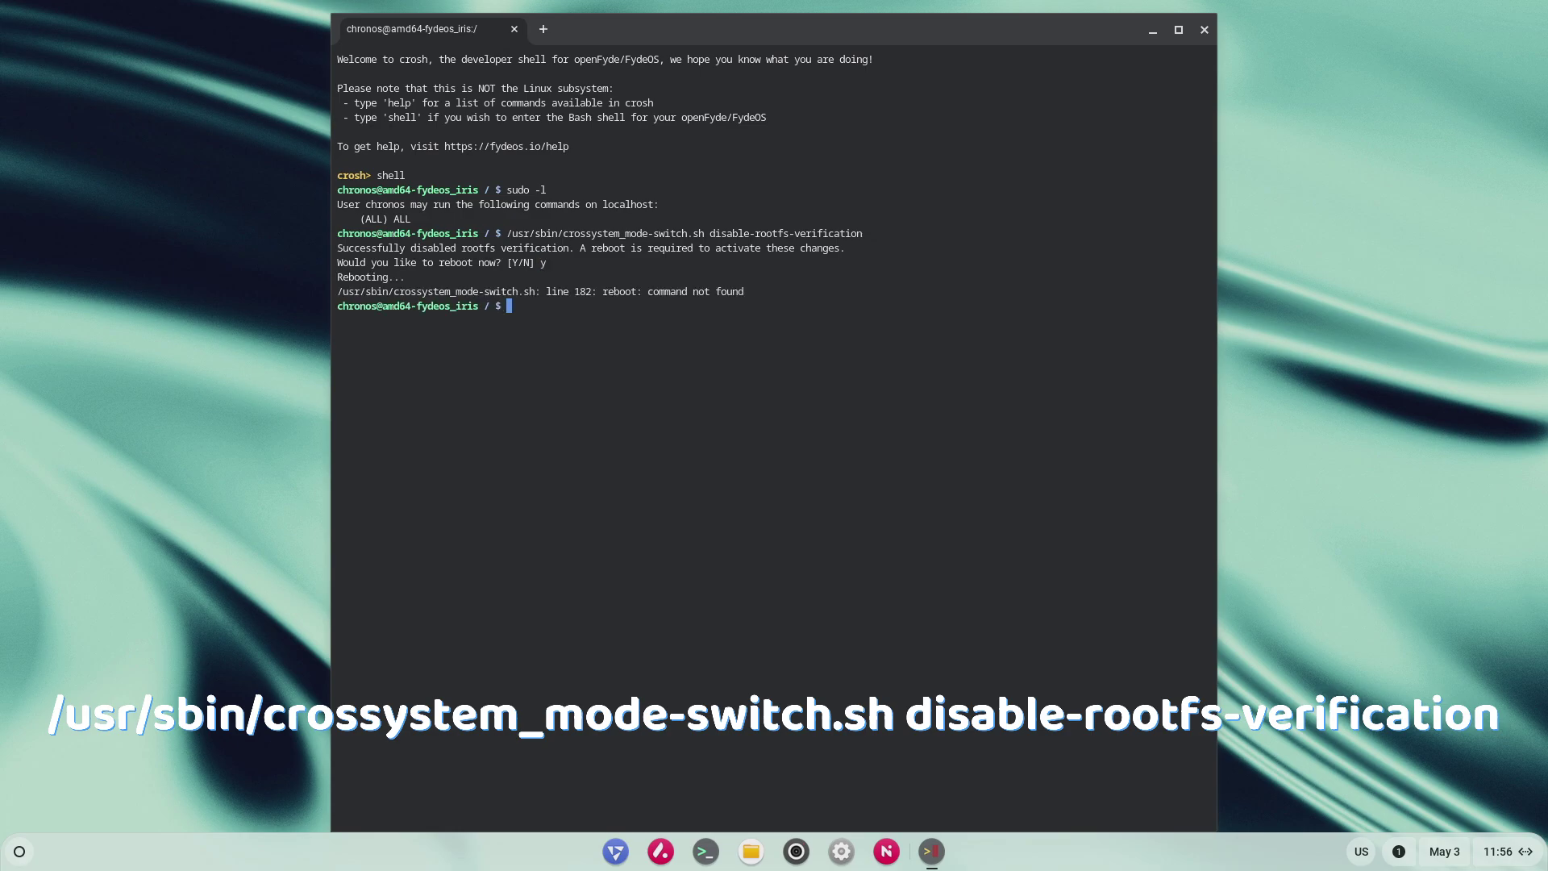
Restart the system from the quick settings power menu.
click(1507, 858)
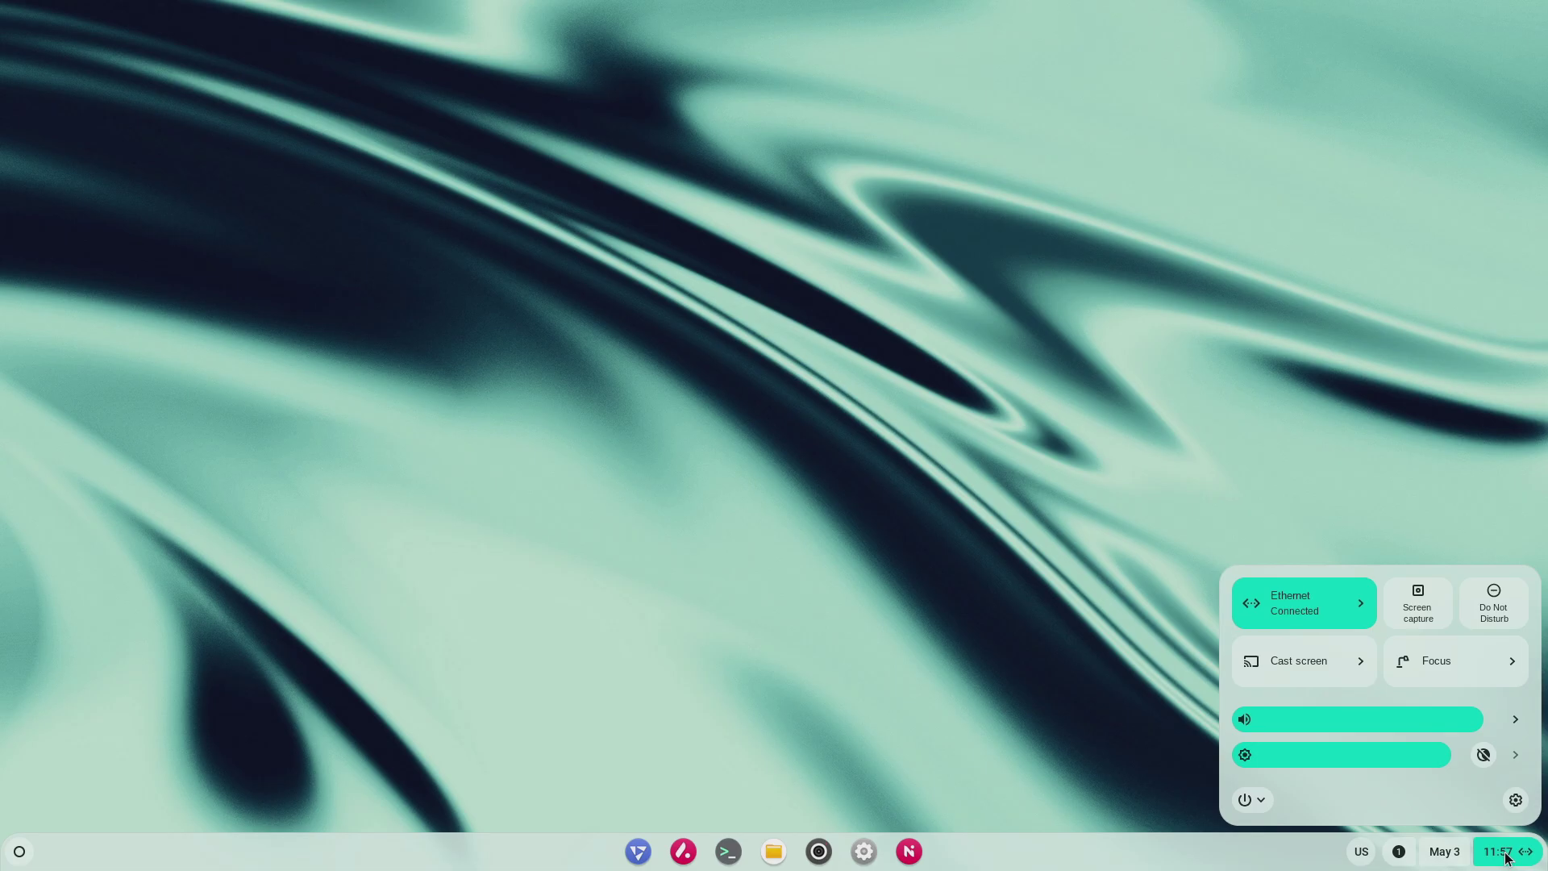
click(1263, 798)
click(1316, 702)
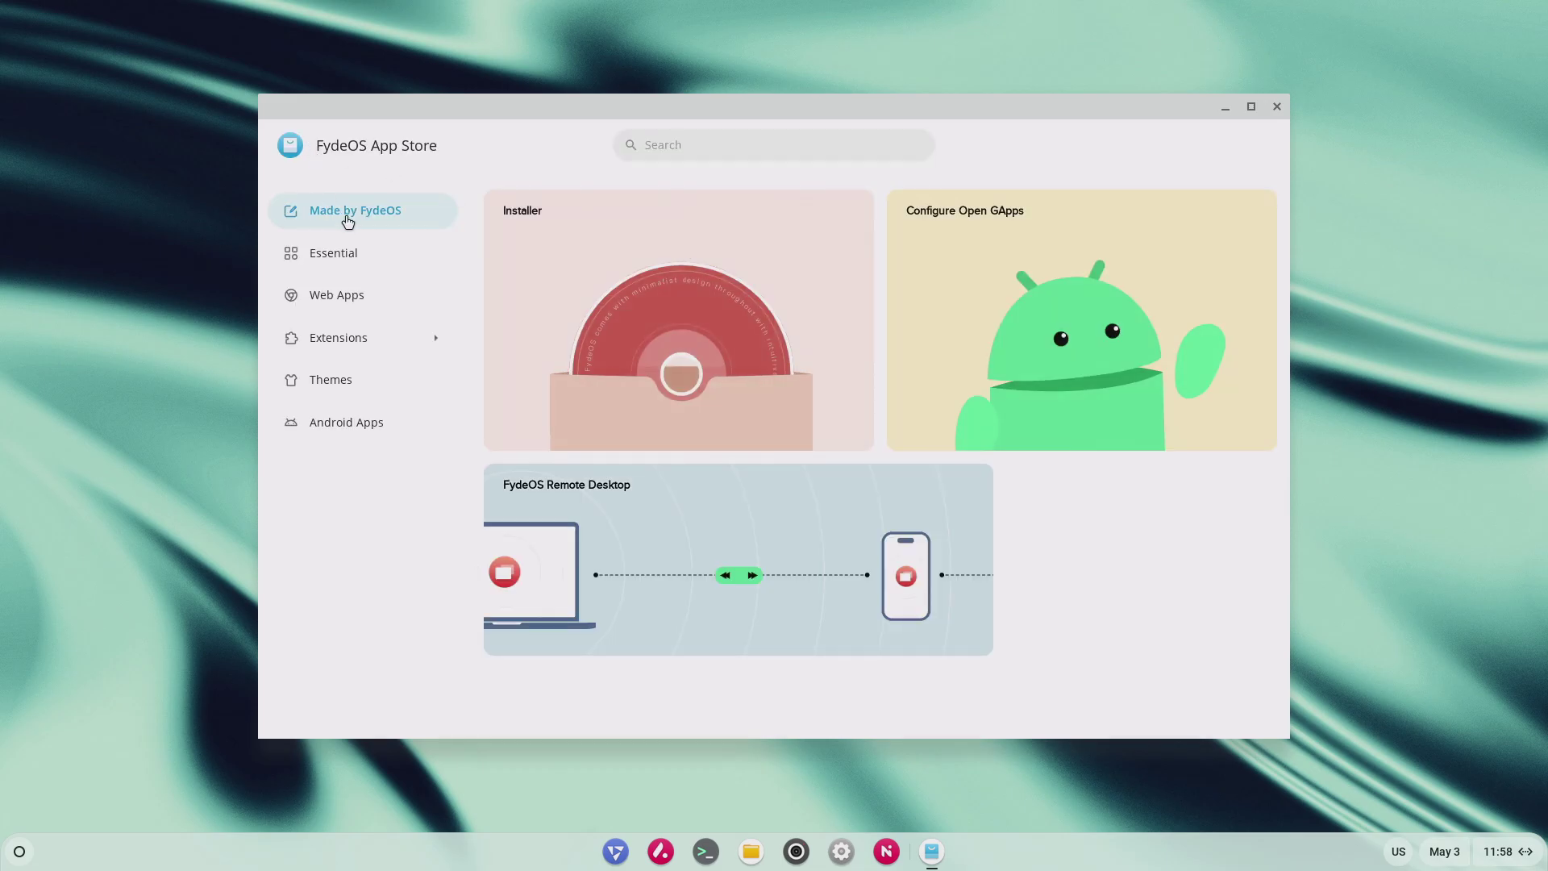
Add the Configure Open GApps app from the App Store's Made by FydeOS section.
click(347, 215)
click(997, 291)
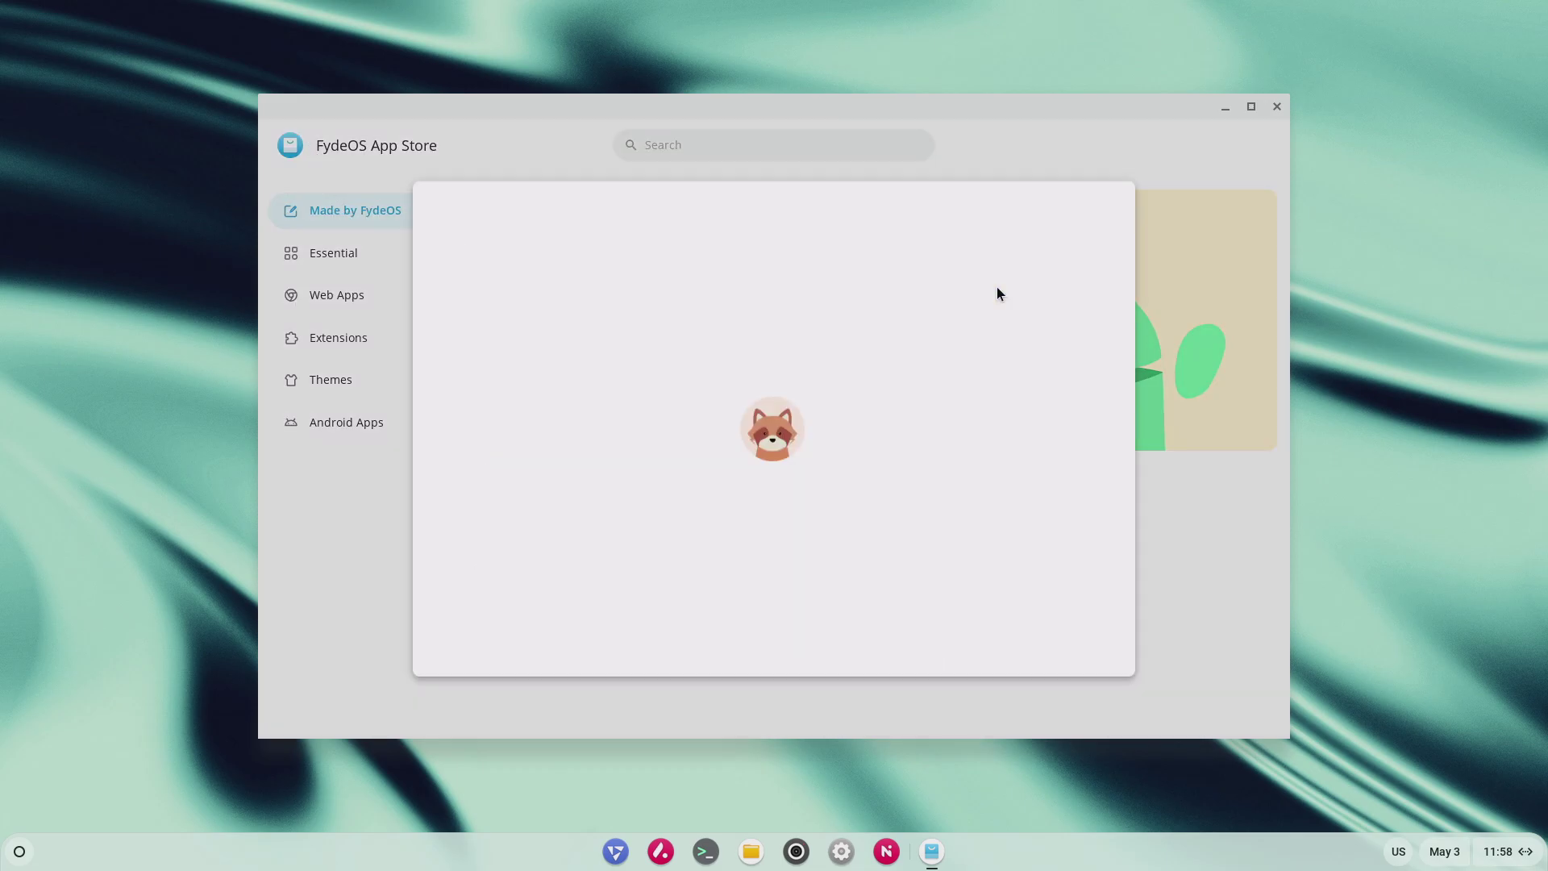
click(1047, 231)
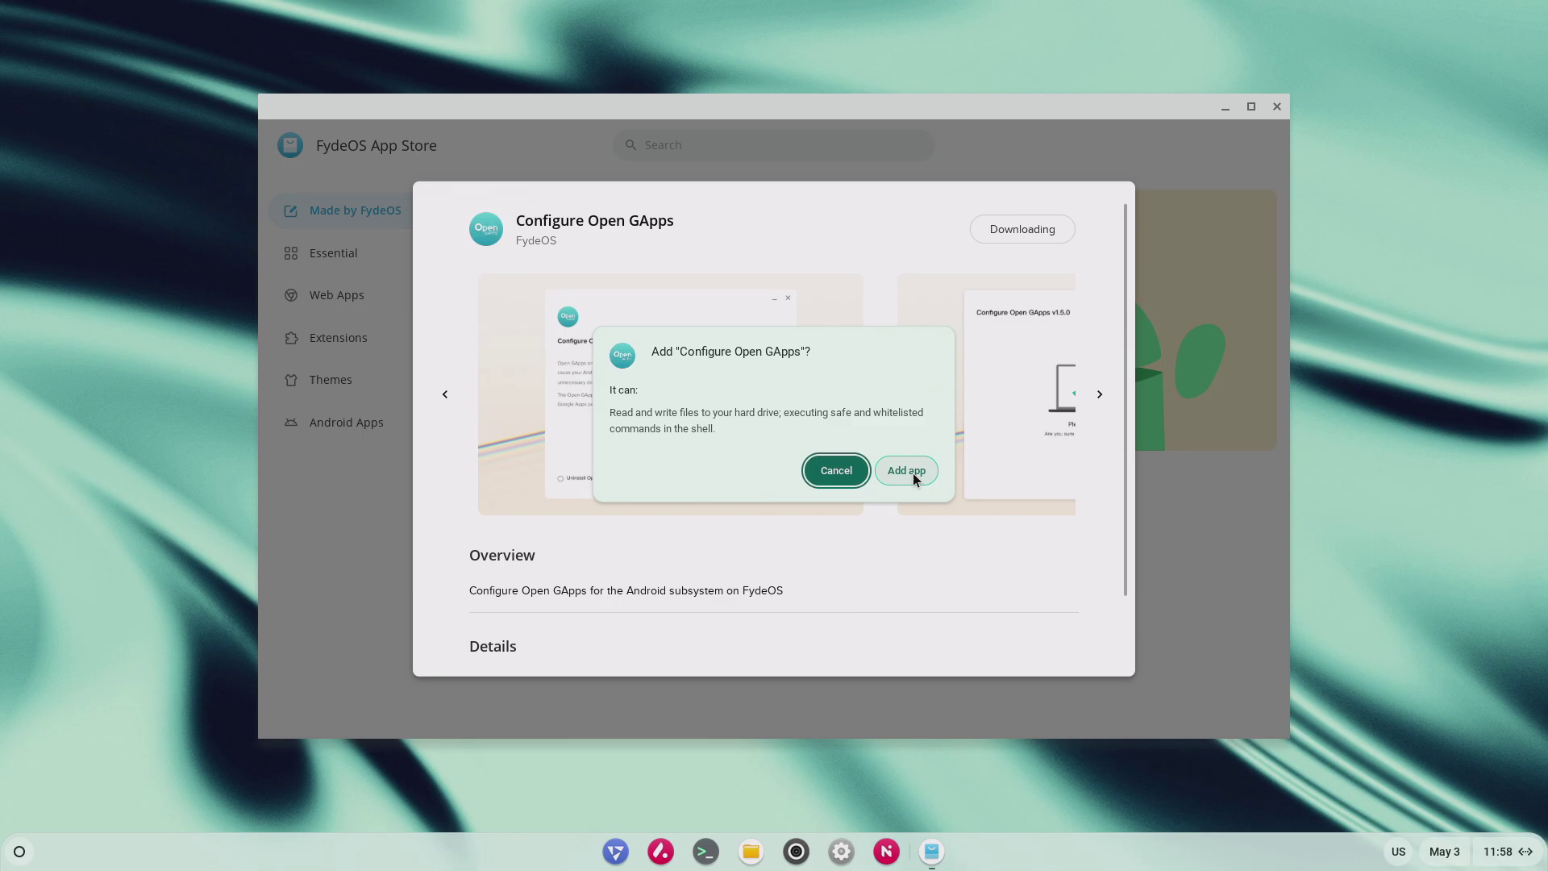
click(914, 474)
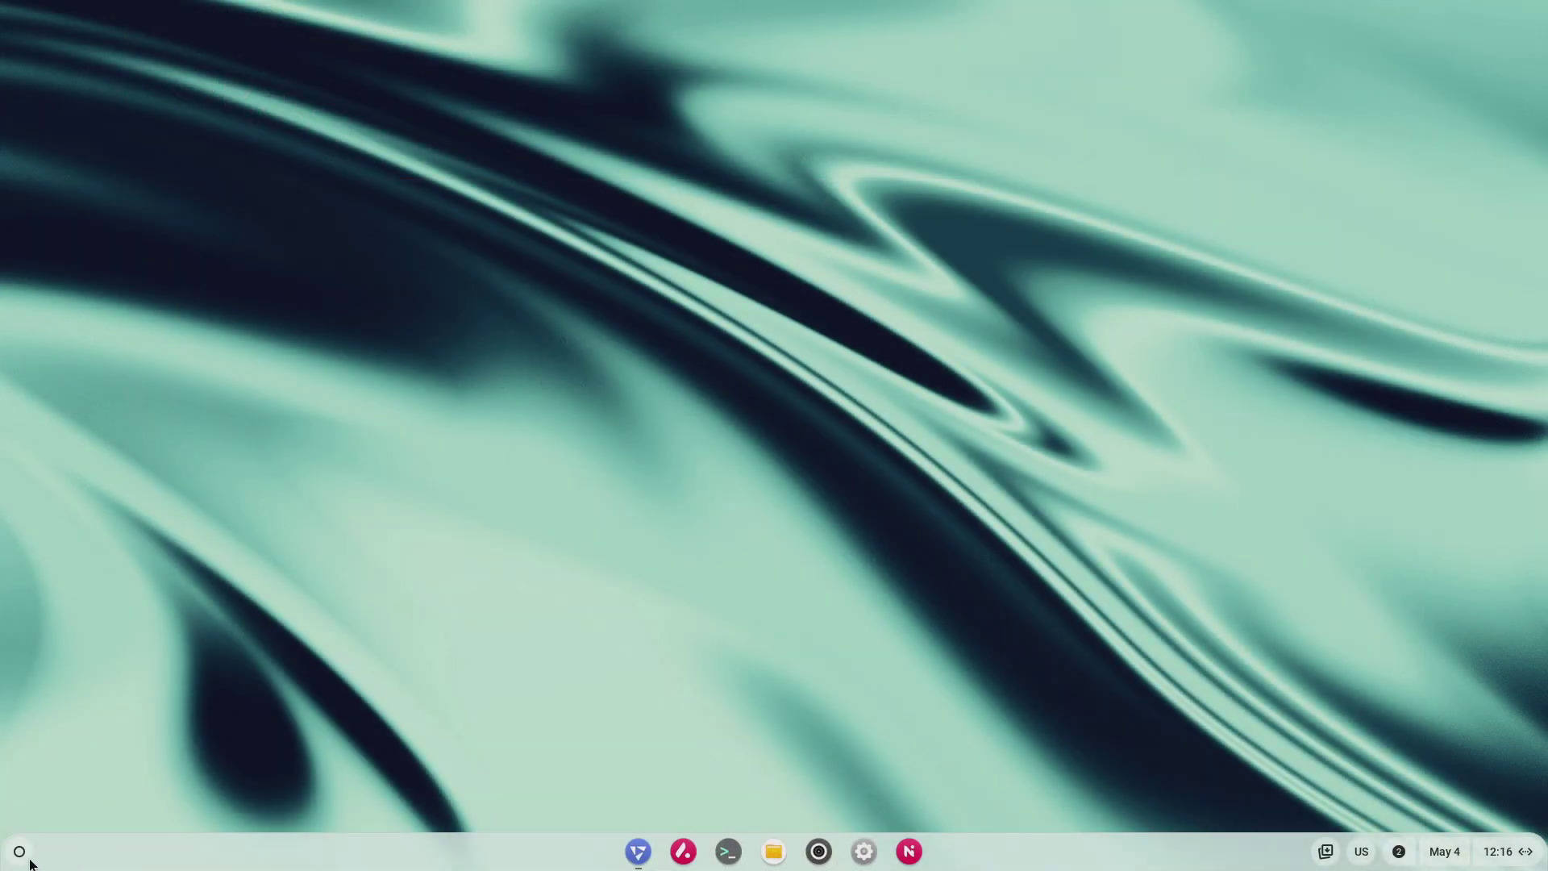
Launch Open GApps from the launcher and proceed to choosing the payload file.
click(20, 852)
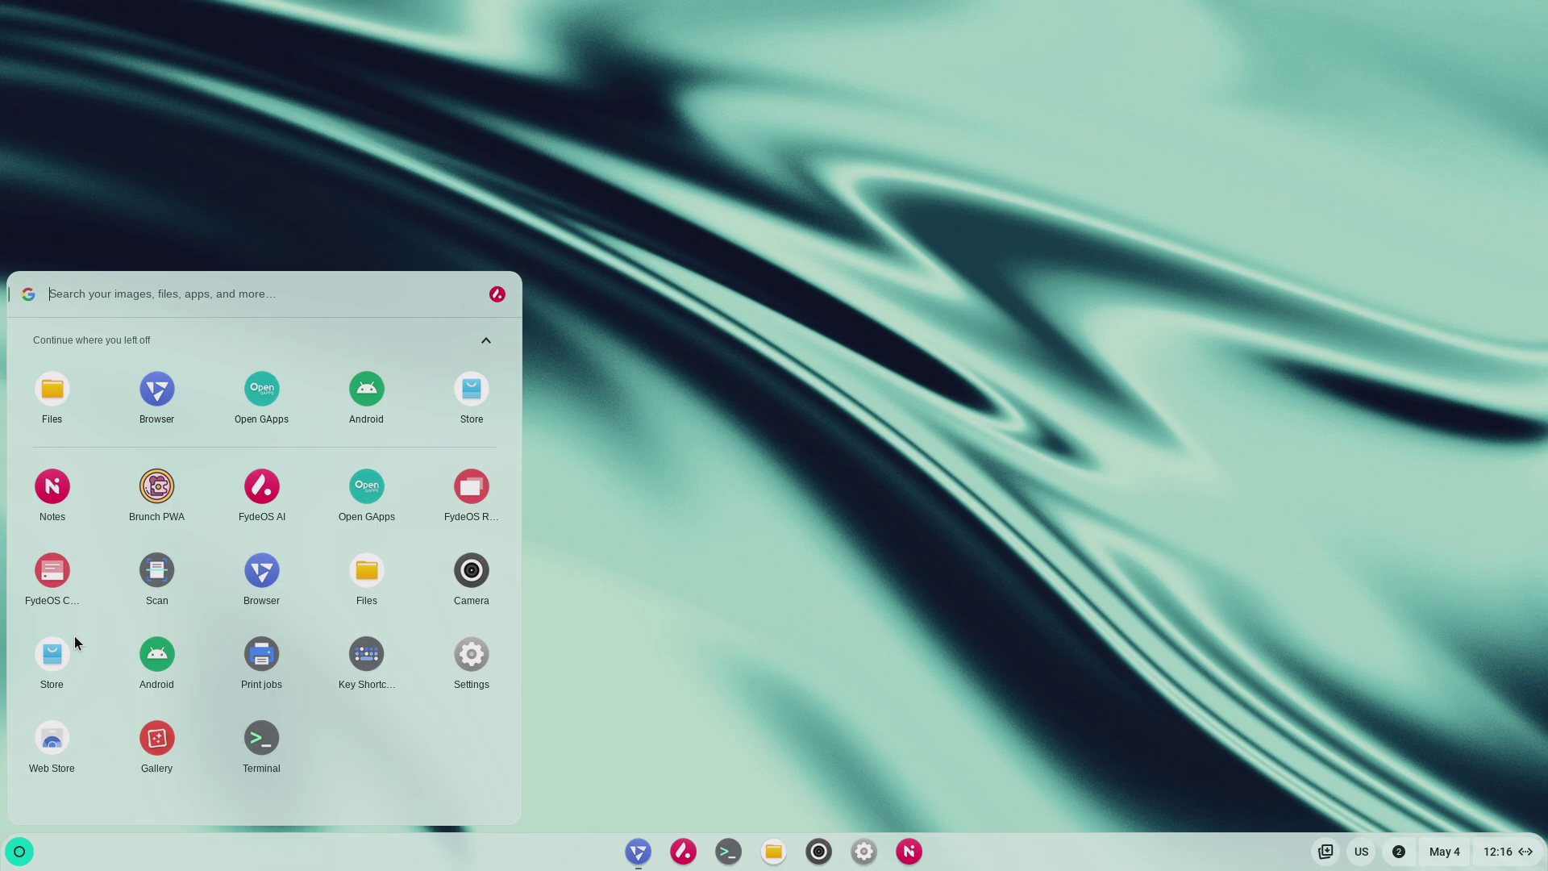
click(267, 388)
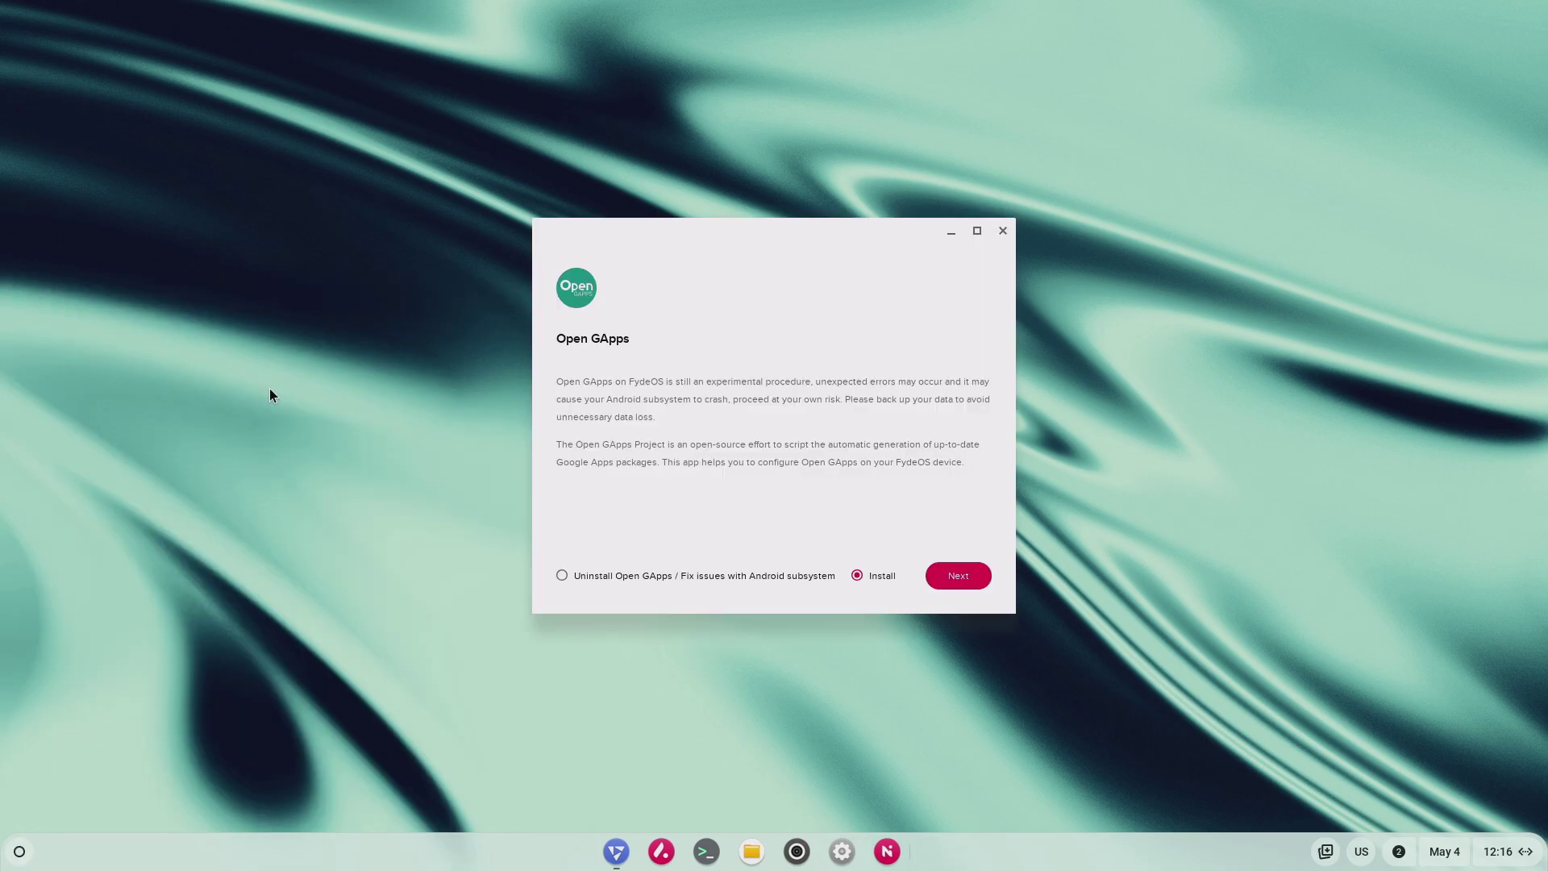
click(958, 573)
click(953, 492)
Select the open_gapps pico zip from Downloads and start installing it.
click(510, 303)
click(715, 290)
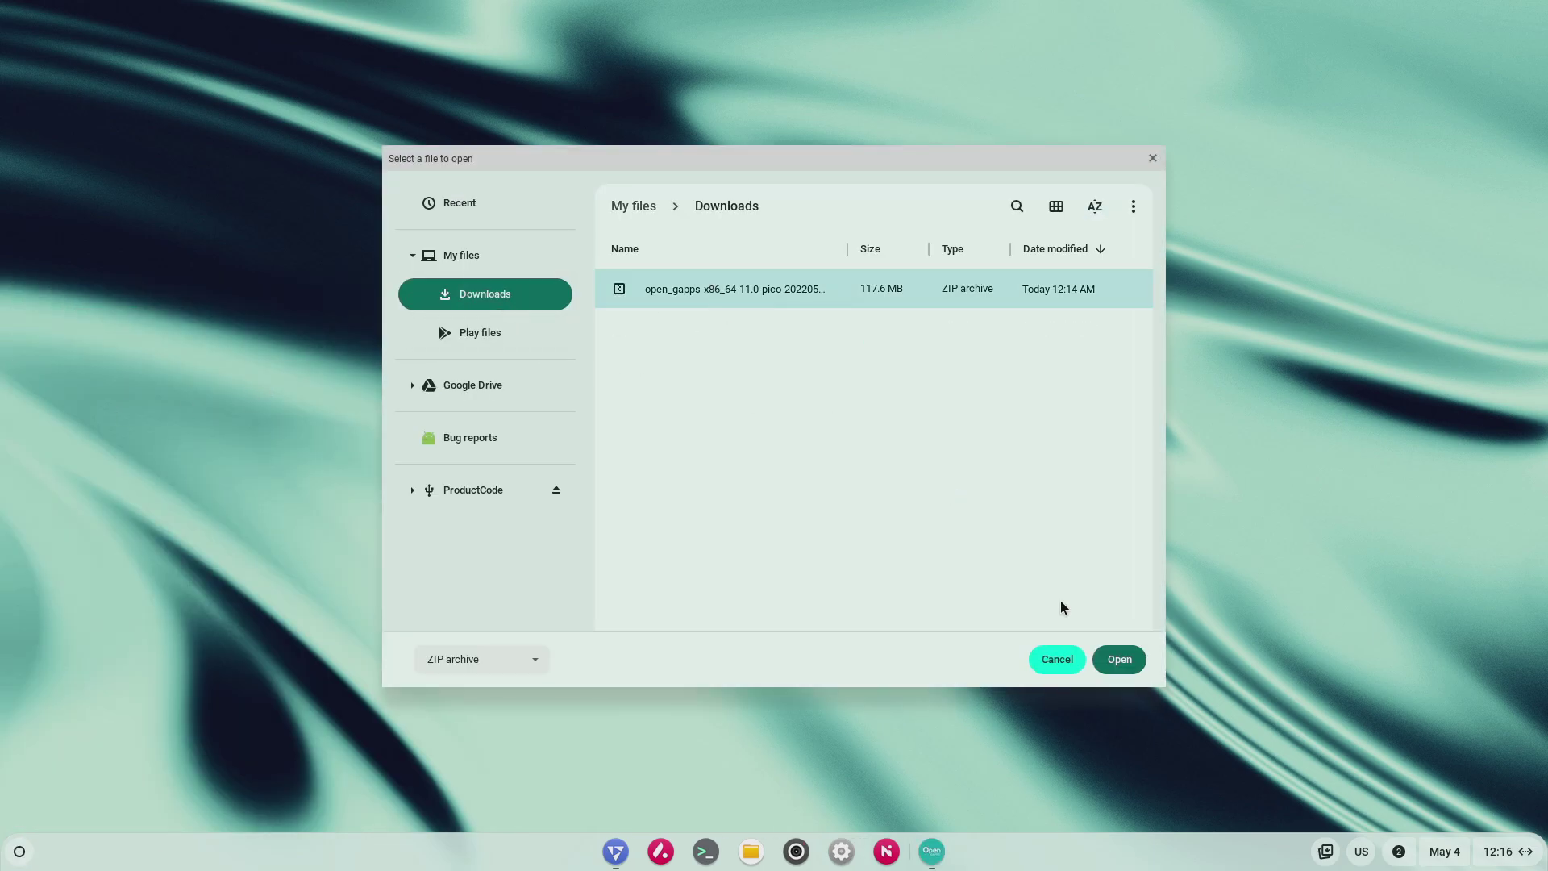
click(1119, 658)
click(922, 576)
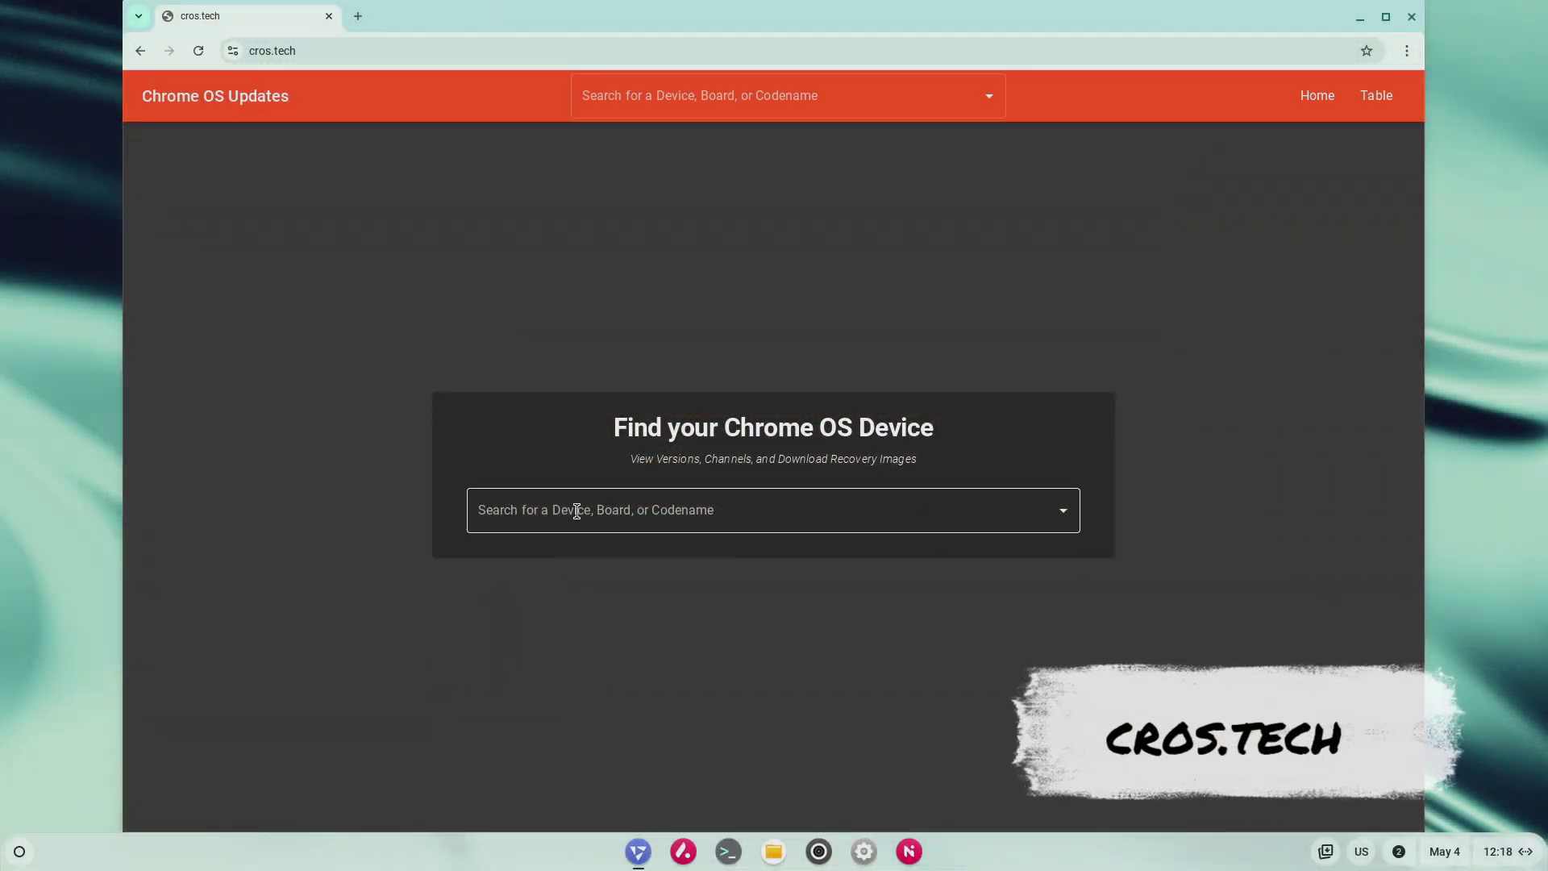
Search cros.tech for atlas, choose Codename: atlas, and expand its Recovery Images (versions 126–135).
click(572, 498)
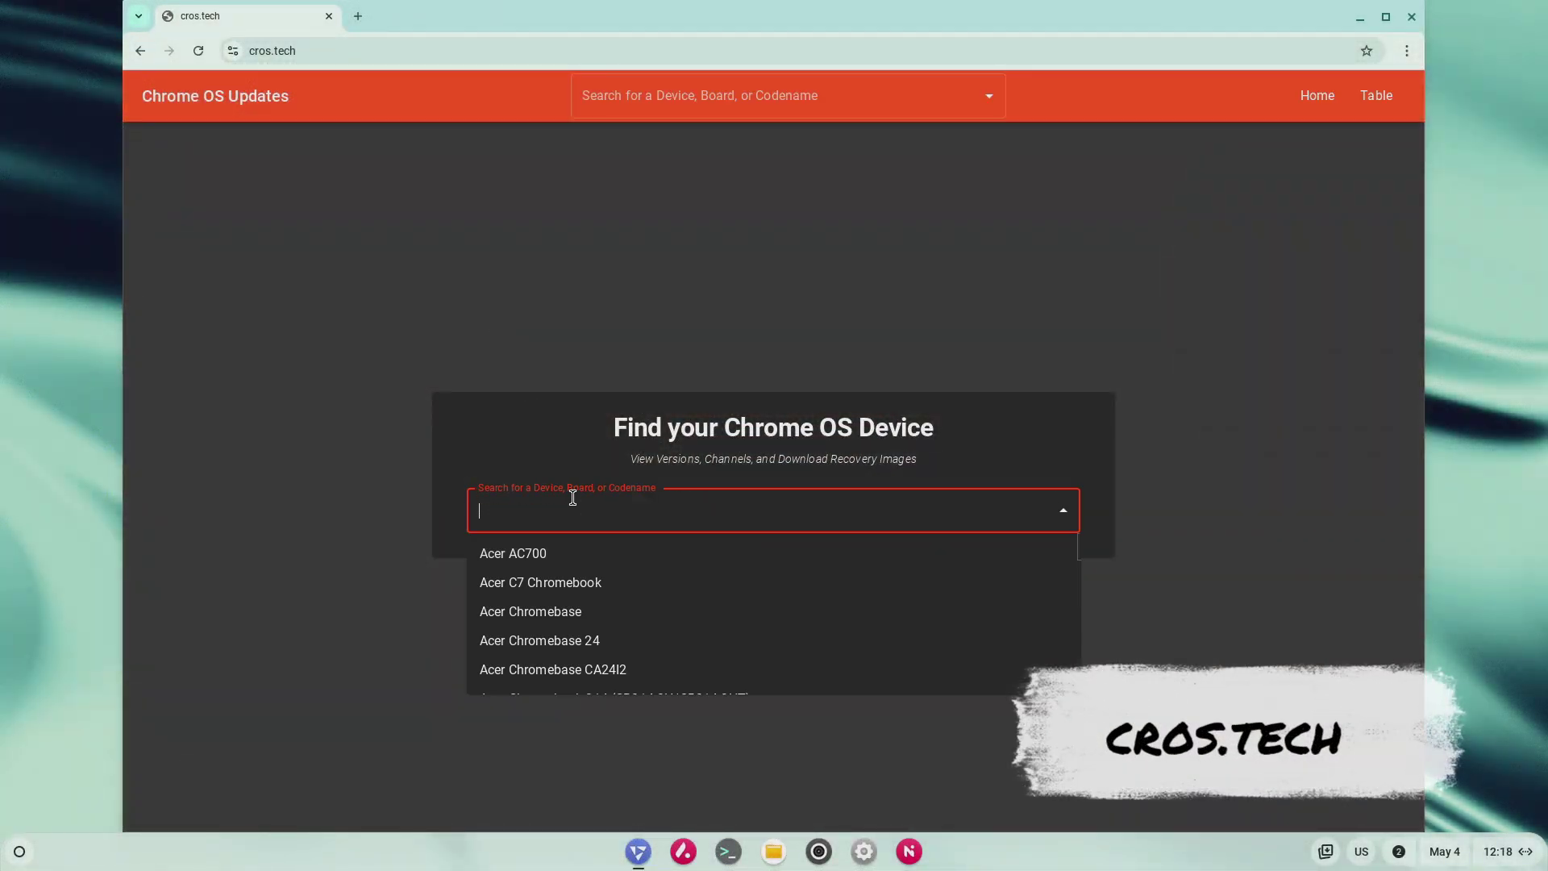
text(atlas)
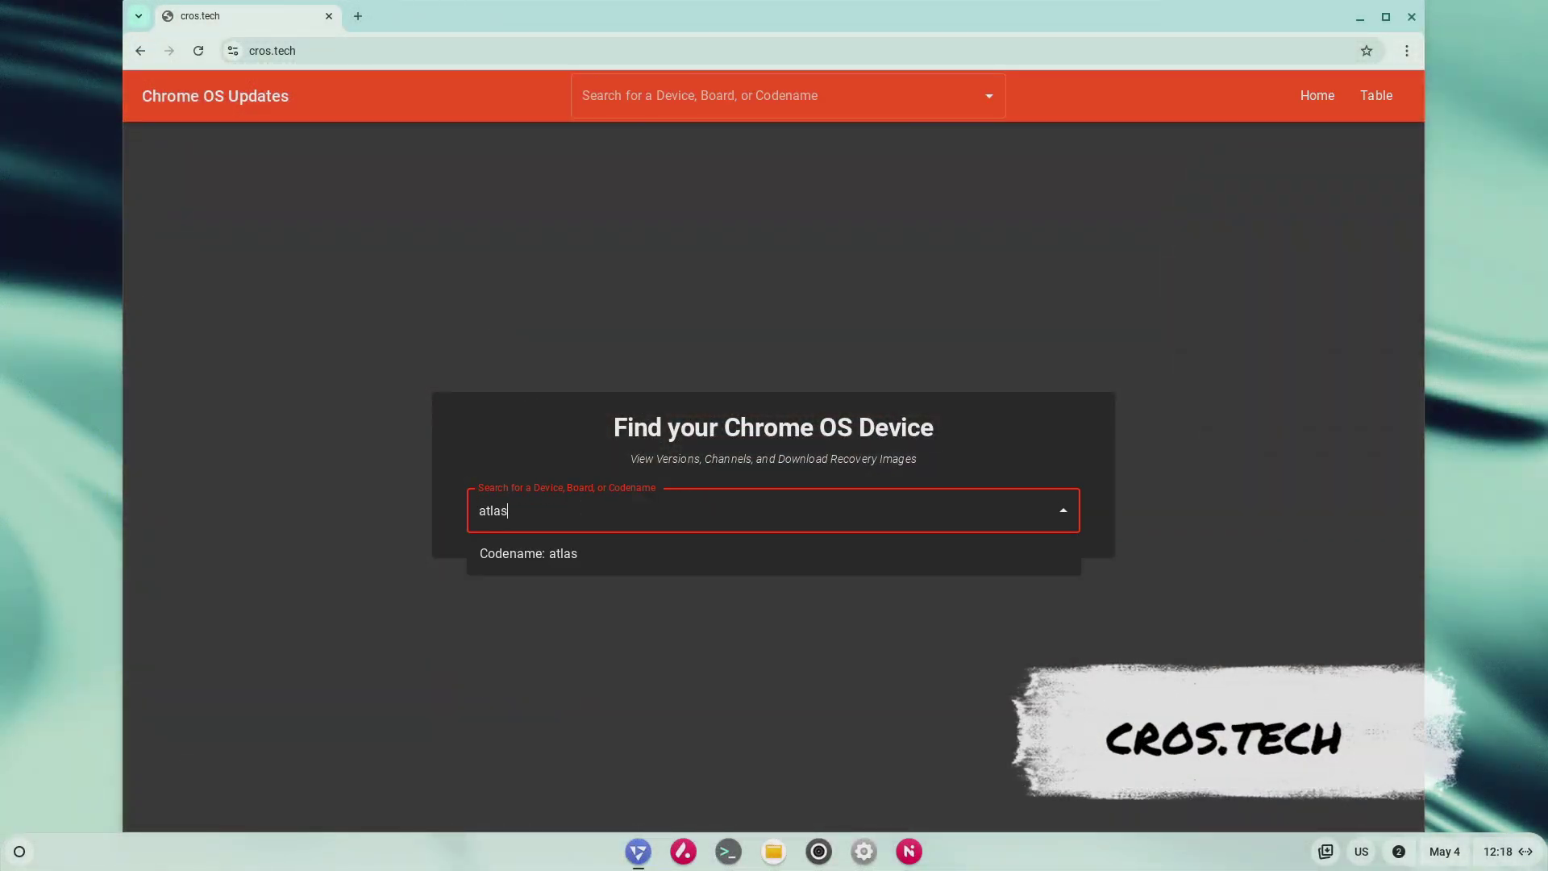
click(571, 556)
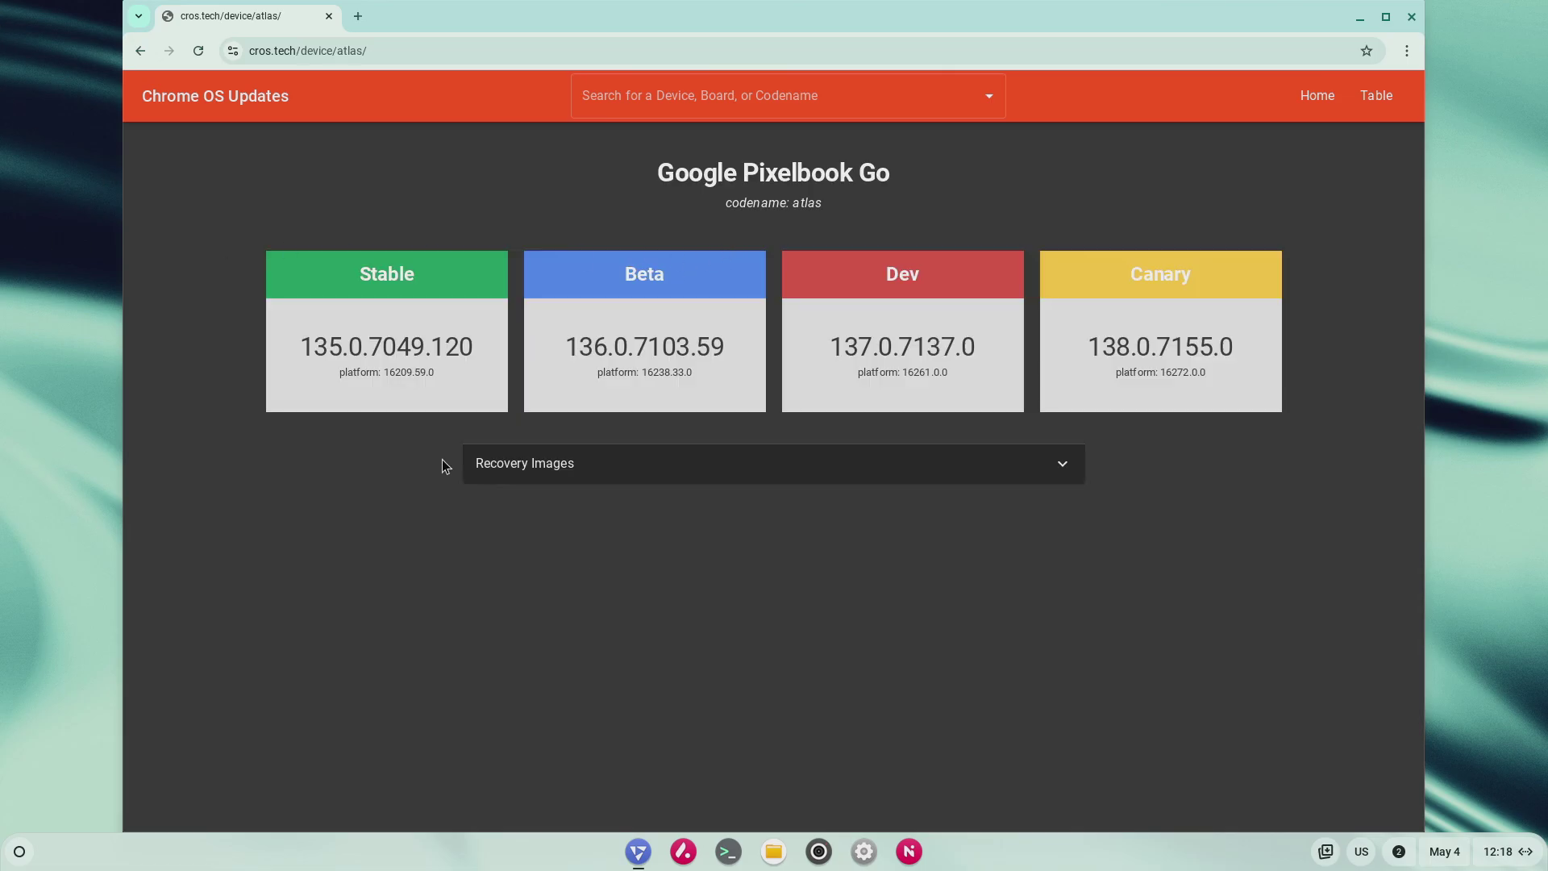
click(571, 475)
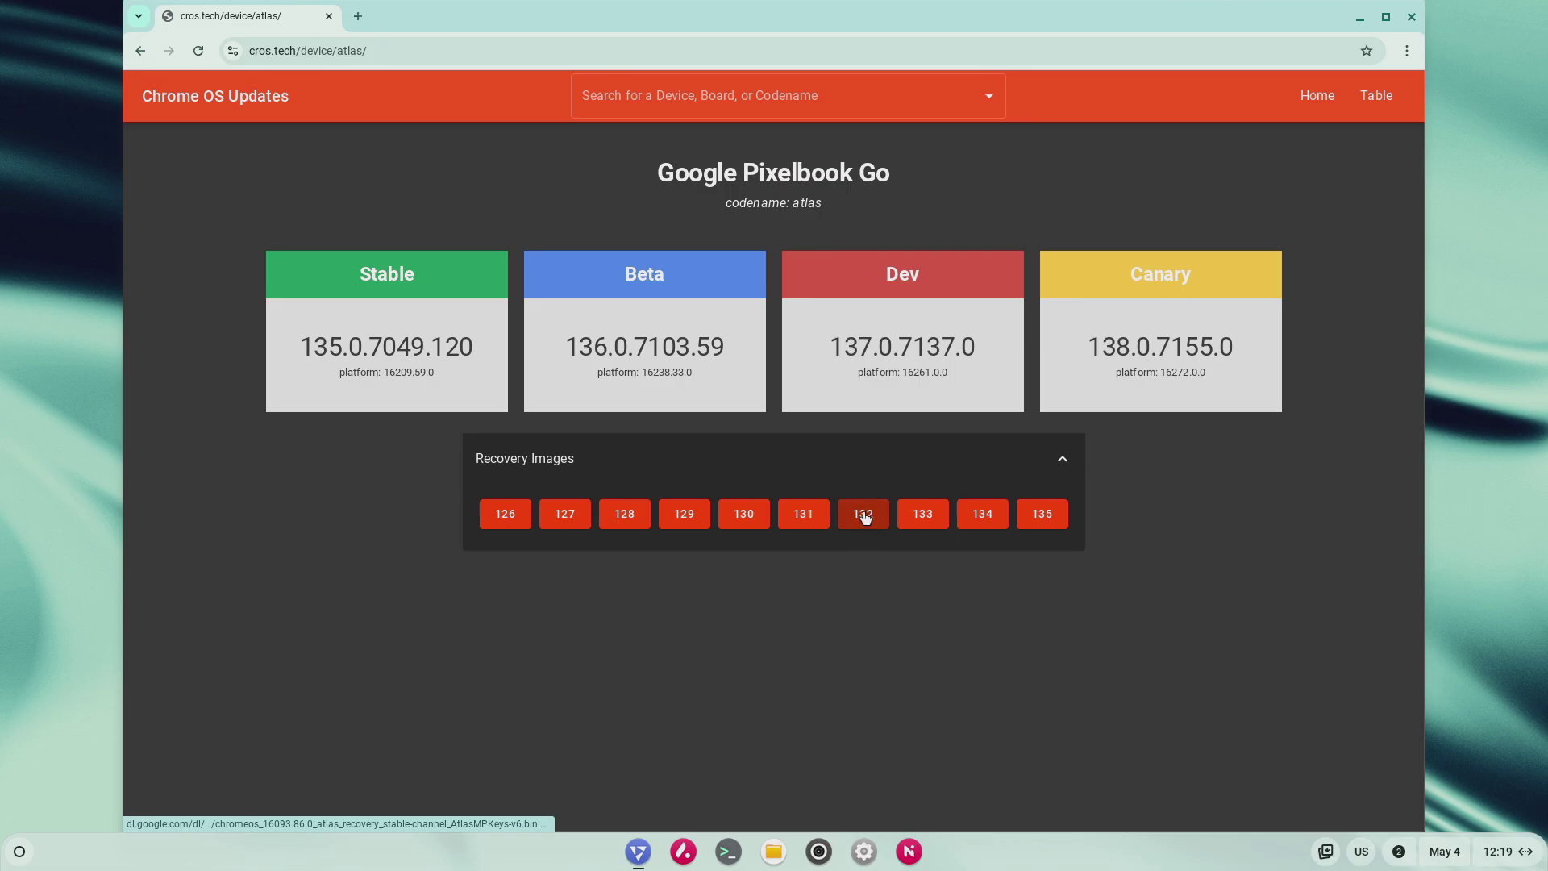
Relaunch Open GApps, choose Install and bring up the package file chooser.
click(20, 852)
click(173, 434)
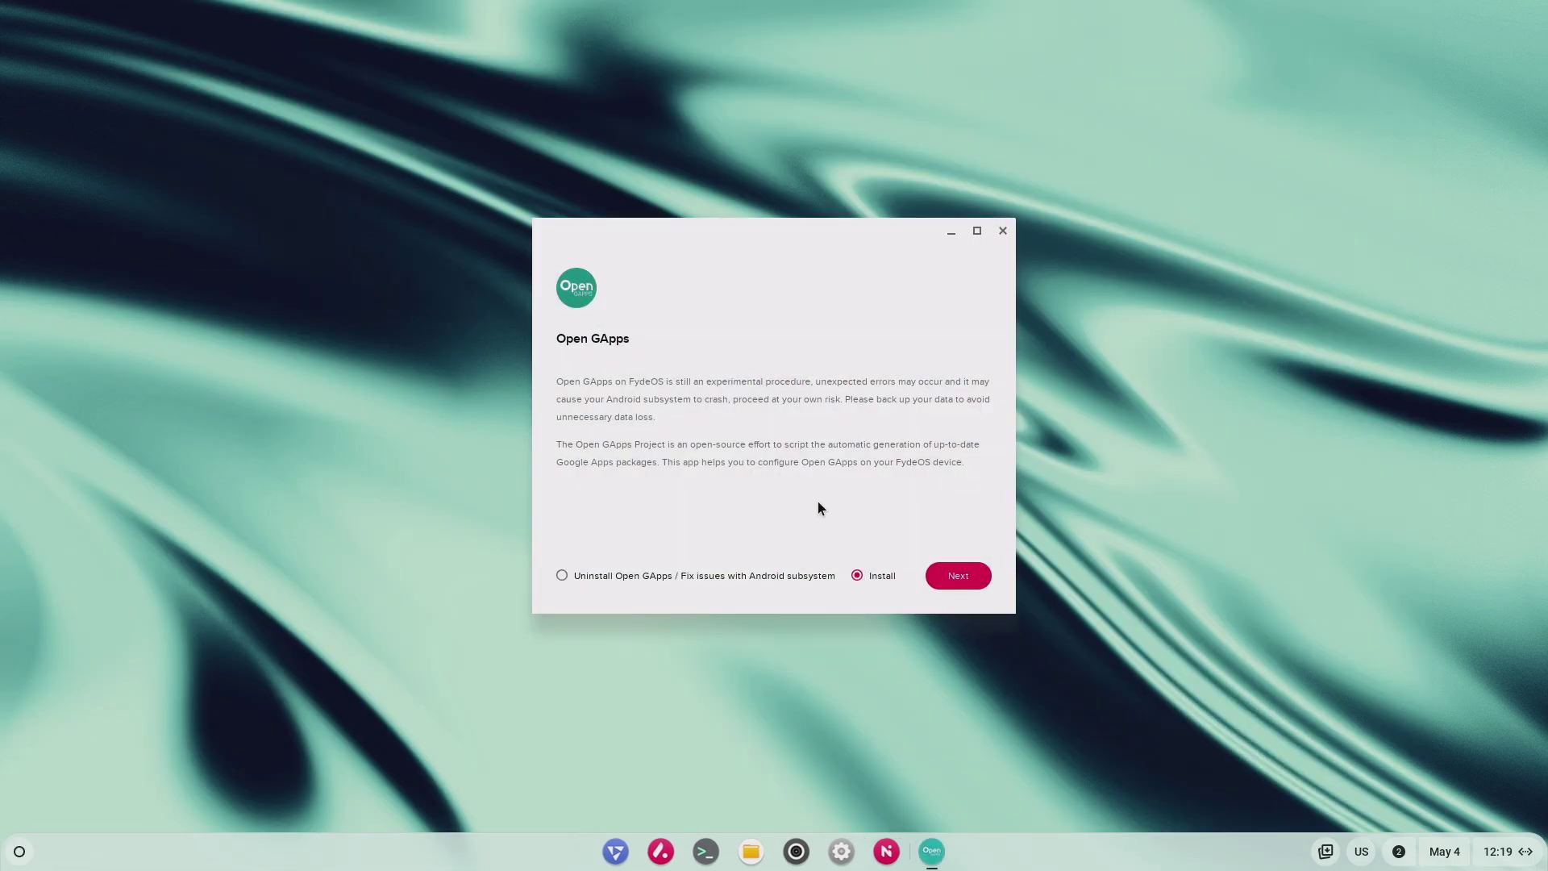
click(956, 577)
click(950, 491)
Install Open GApps from the Downloads zip and reboot FydeOS to finish.
click(655, 293)
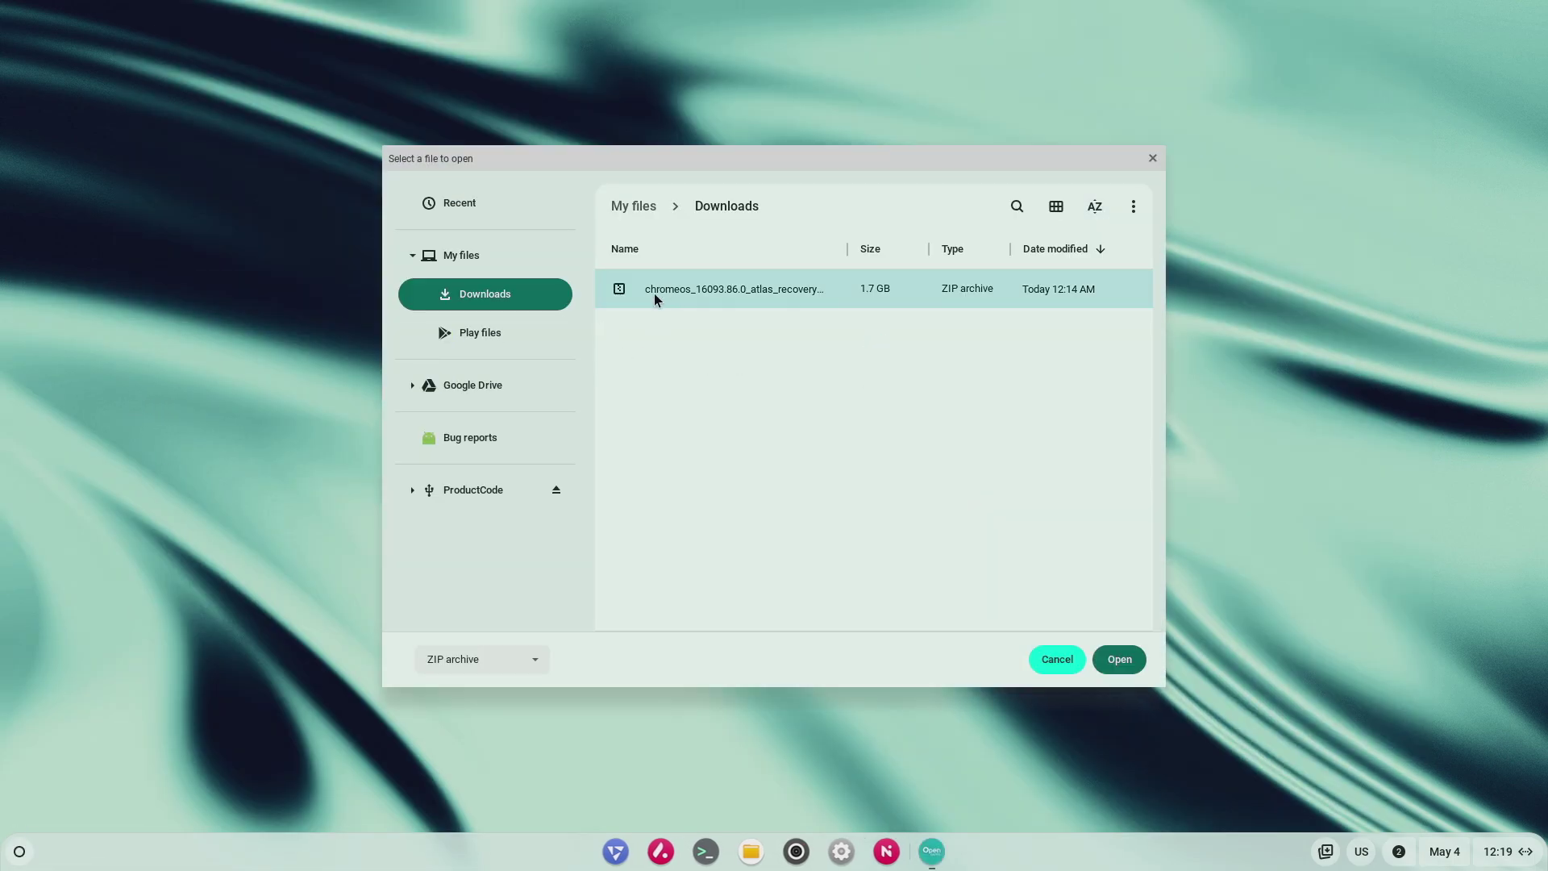
click(1120, 659)
click(959, 577)
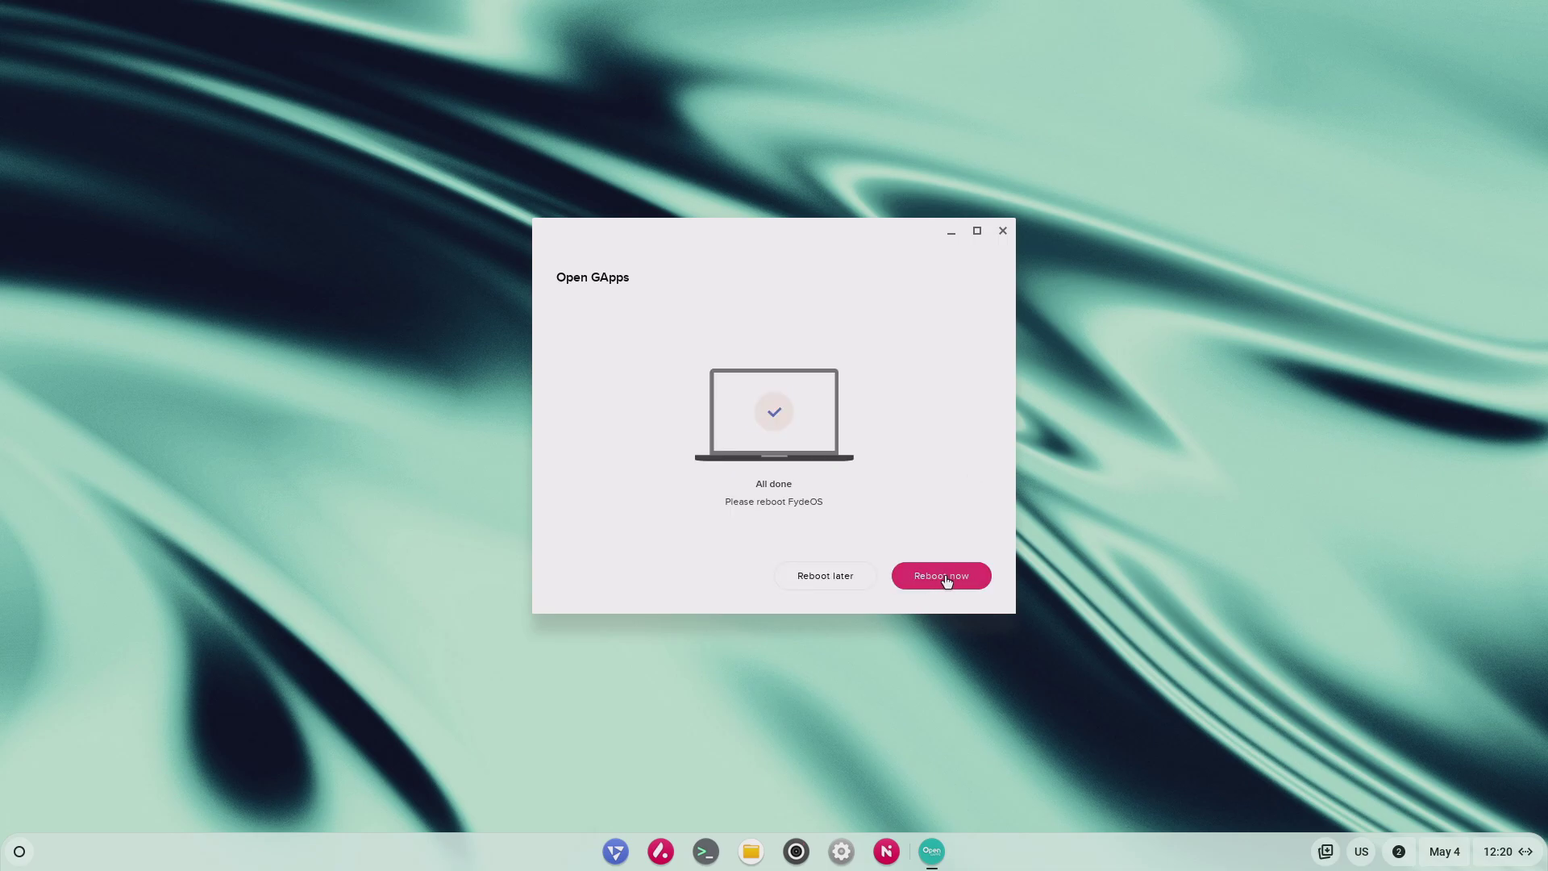
click(947, 578)
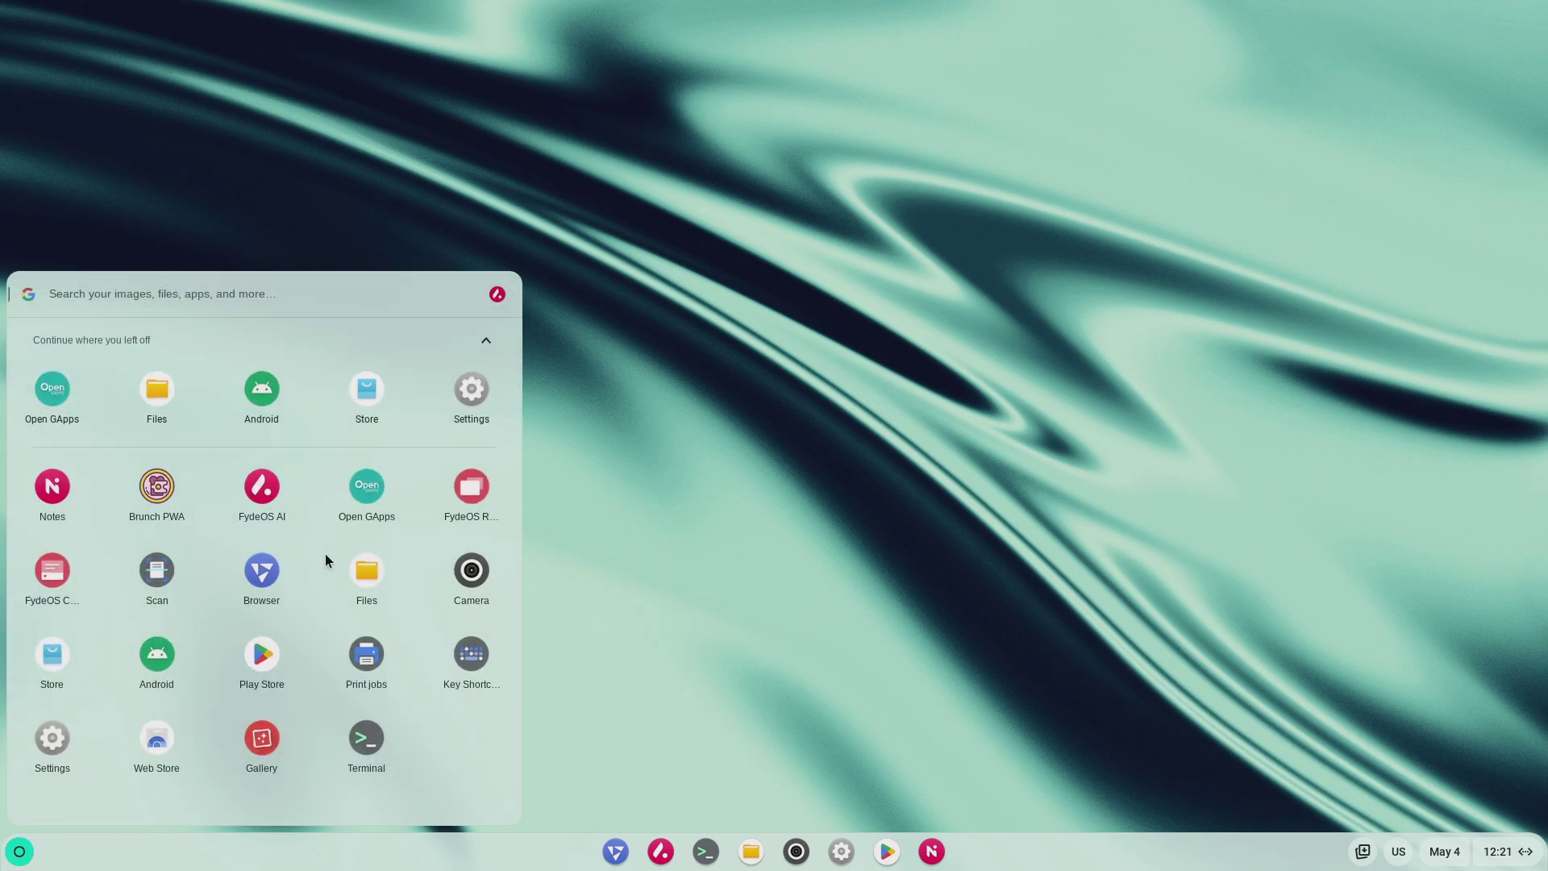
Launch Play Store from the launcher and sign in with the Google account email.
click(262, 654)
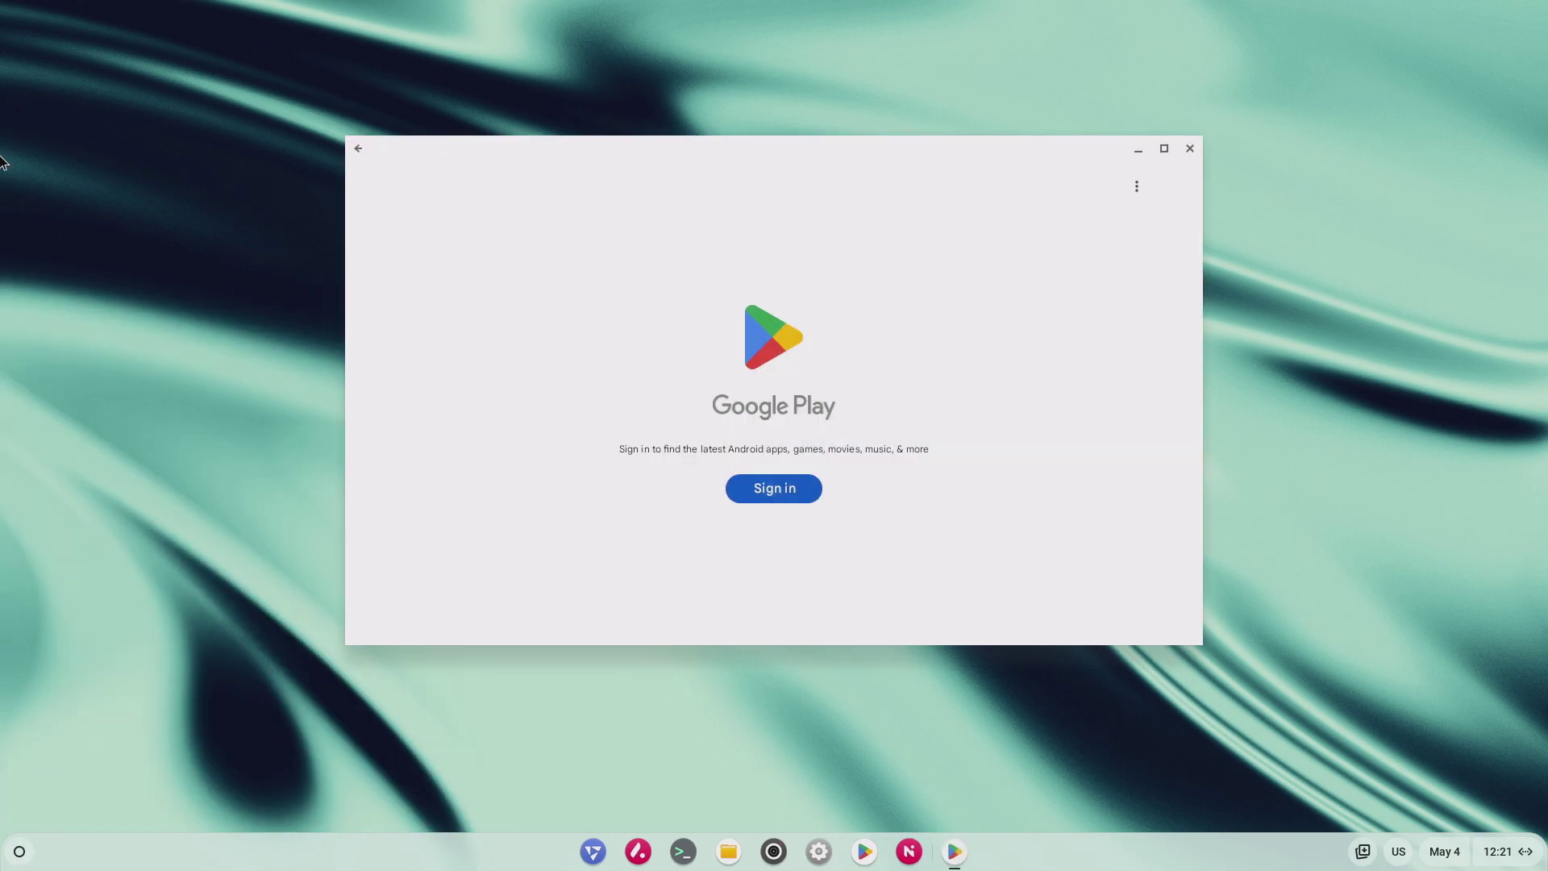
click(781, 489)
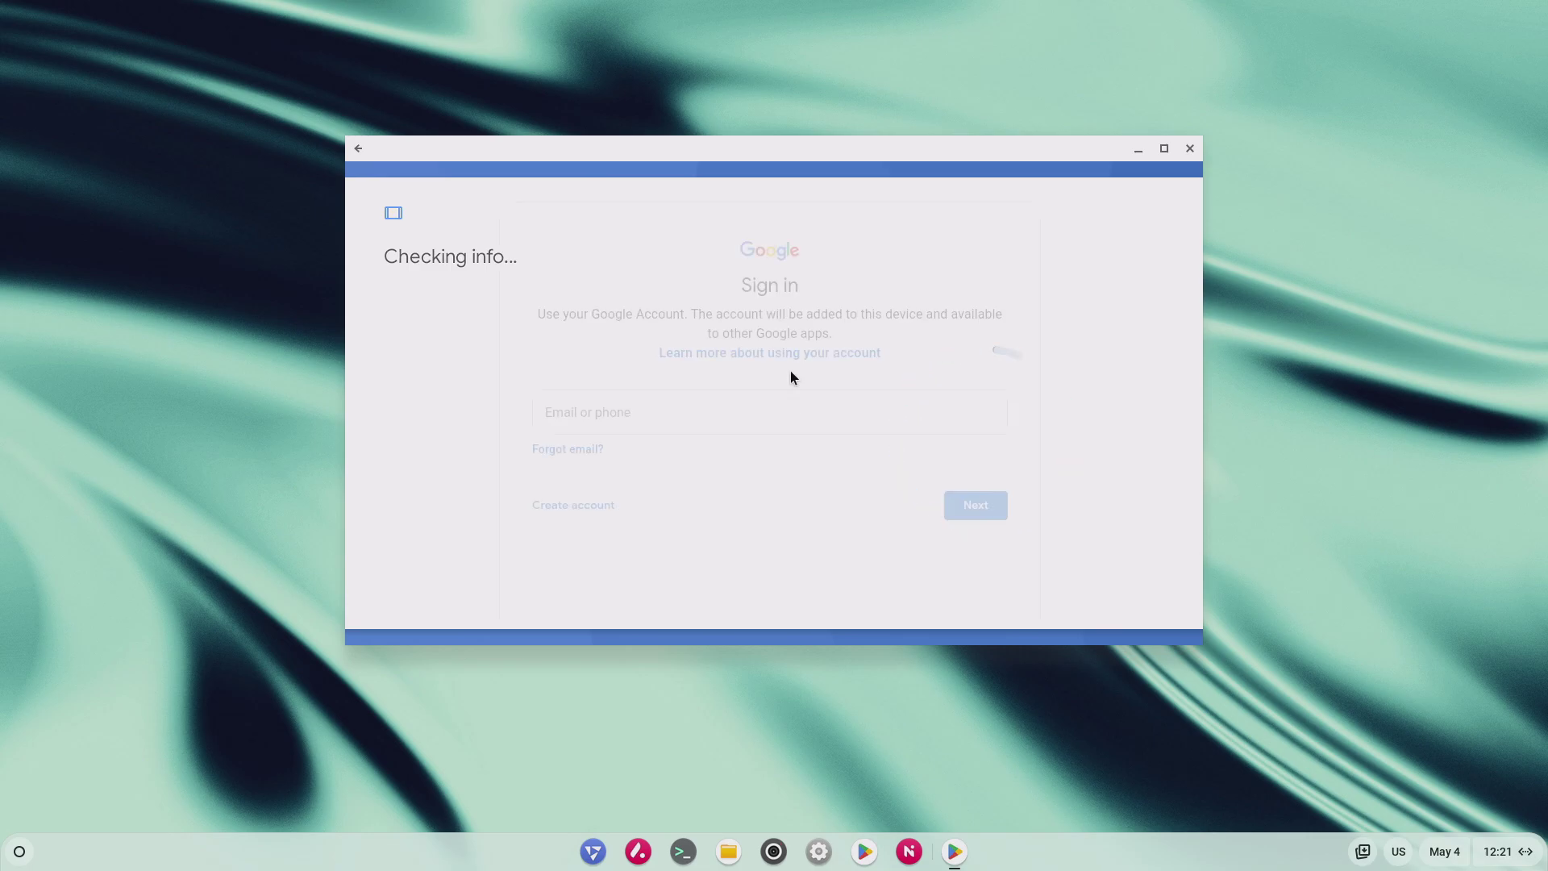
click(624, 412)
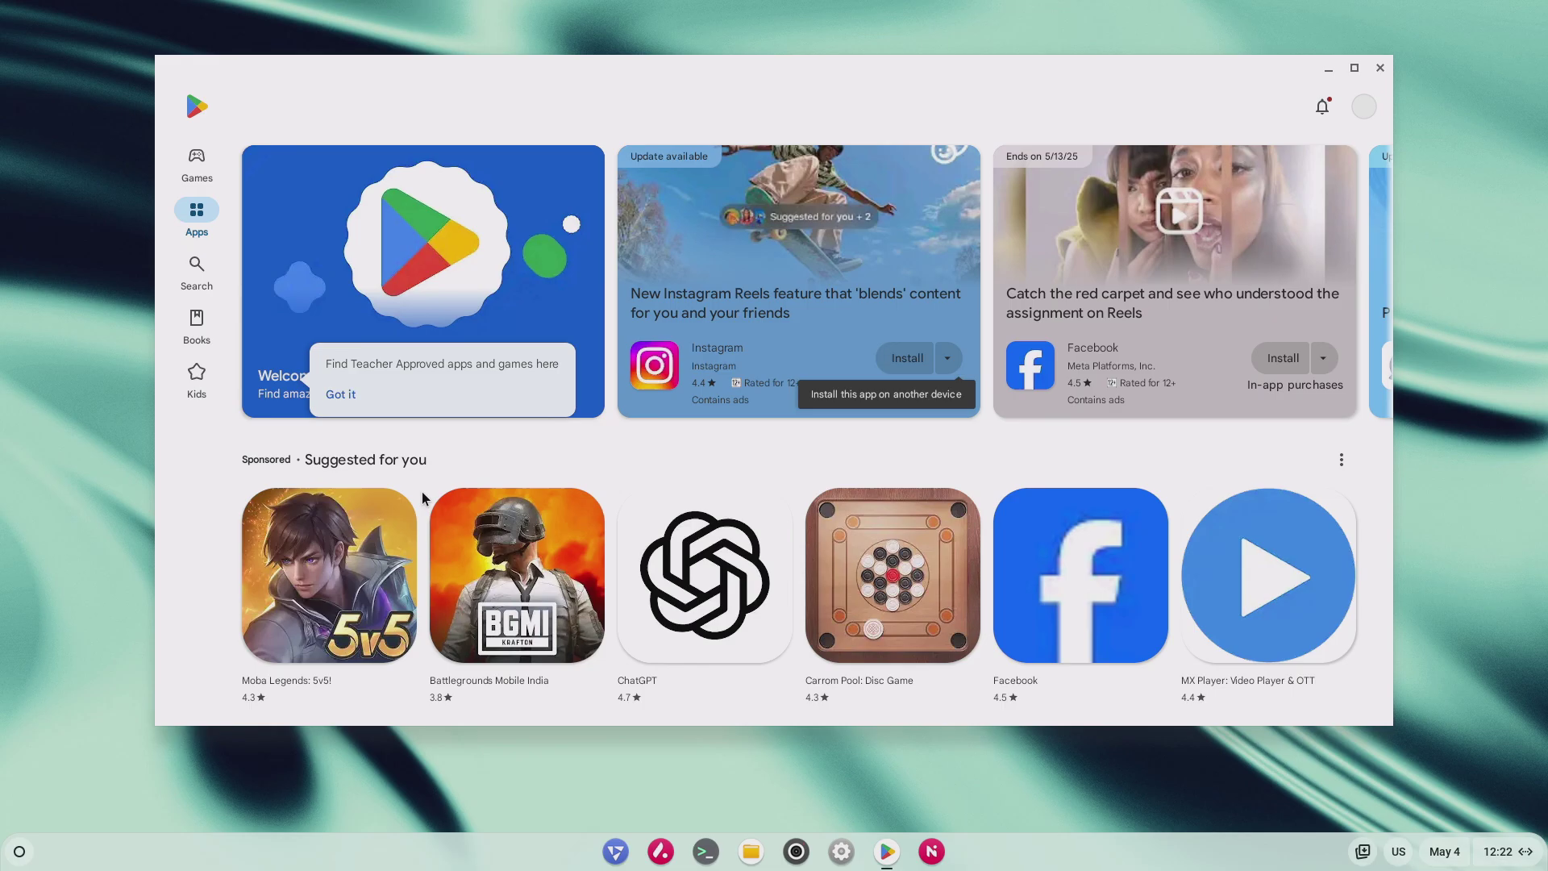
scroll(1176, 406, down, 2)
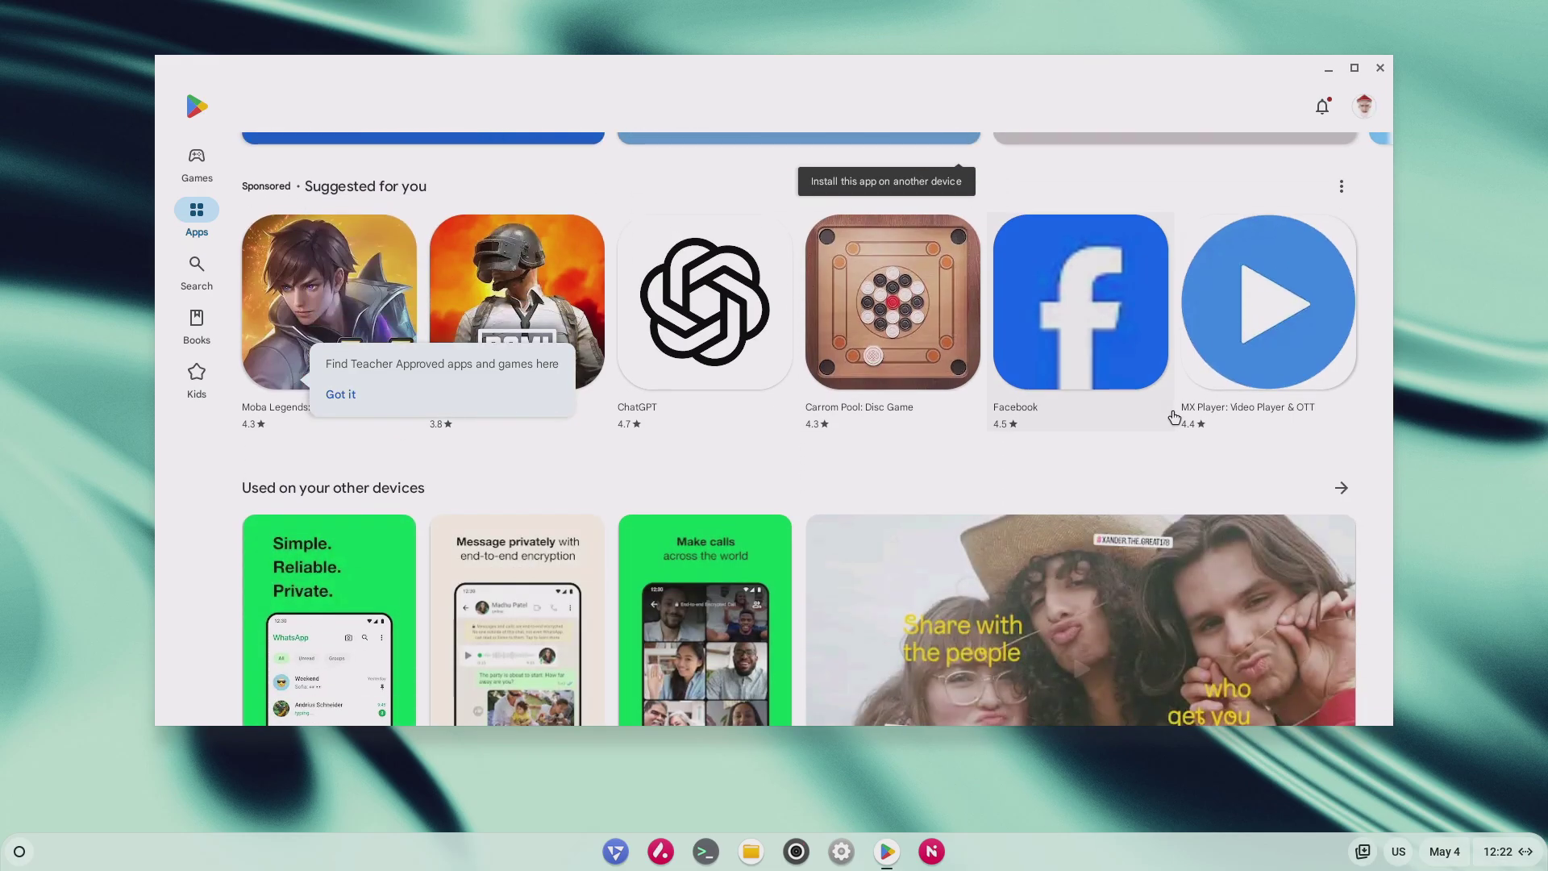
scroll(1072, 422, down, 2)
scroll(1072, 422, down, 4)
scroll(1168, 411, down, 2)
scroll(1168, 410, down, 4)
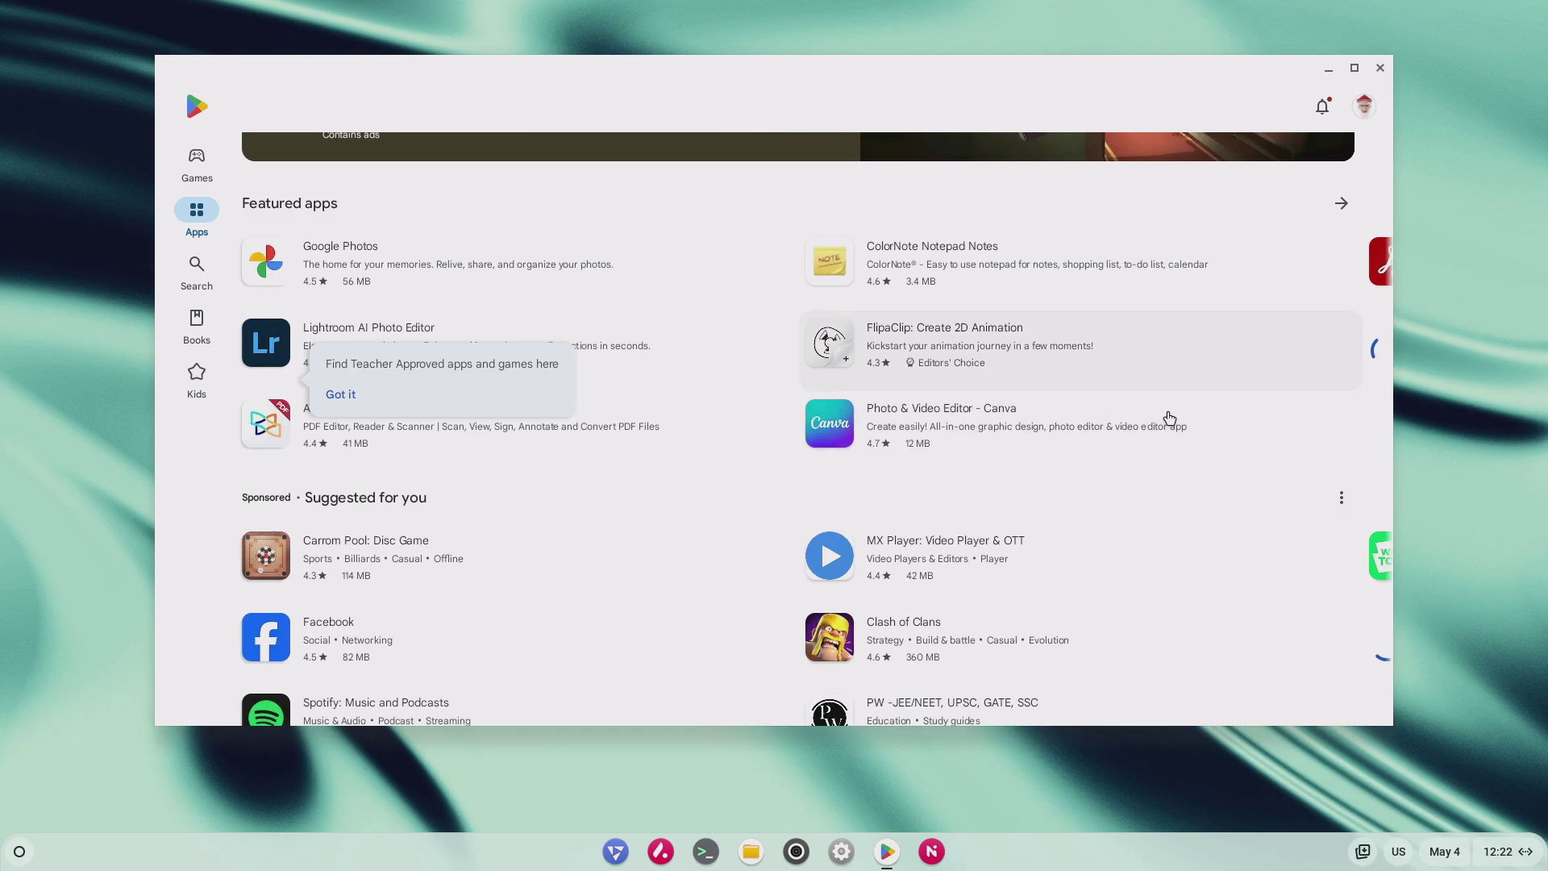
scroll(1167, 418, up, 5)
scroll(1166, 410, up, 5)
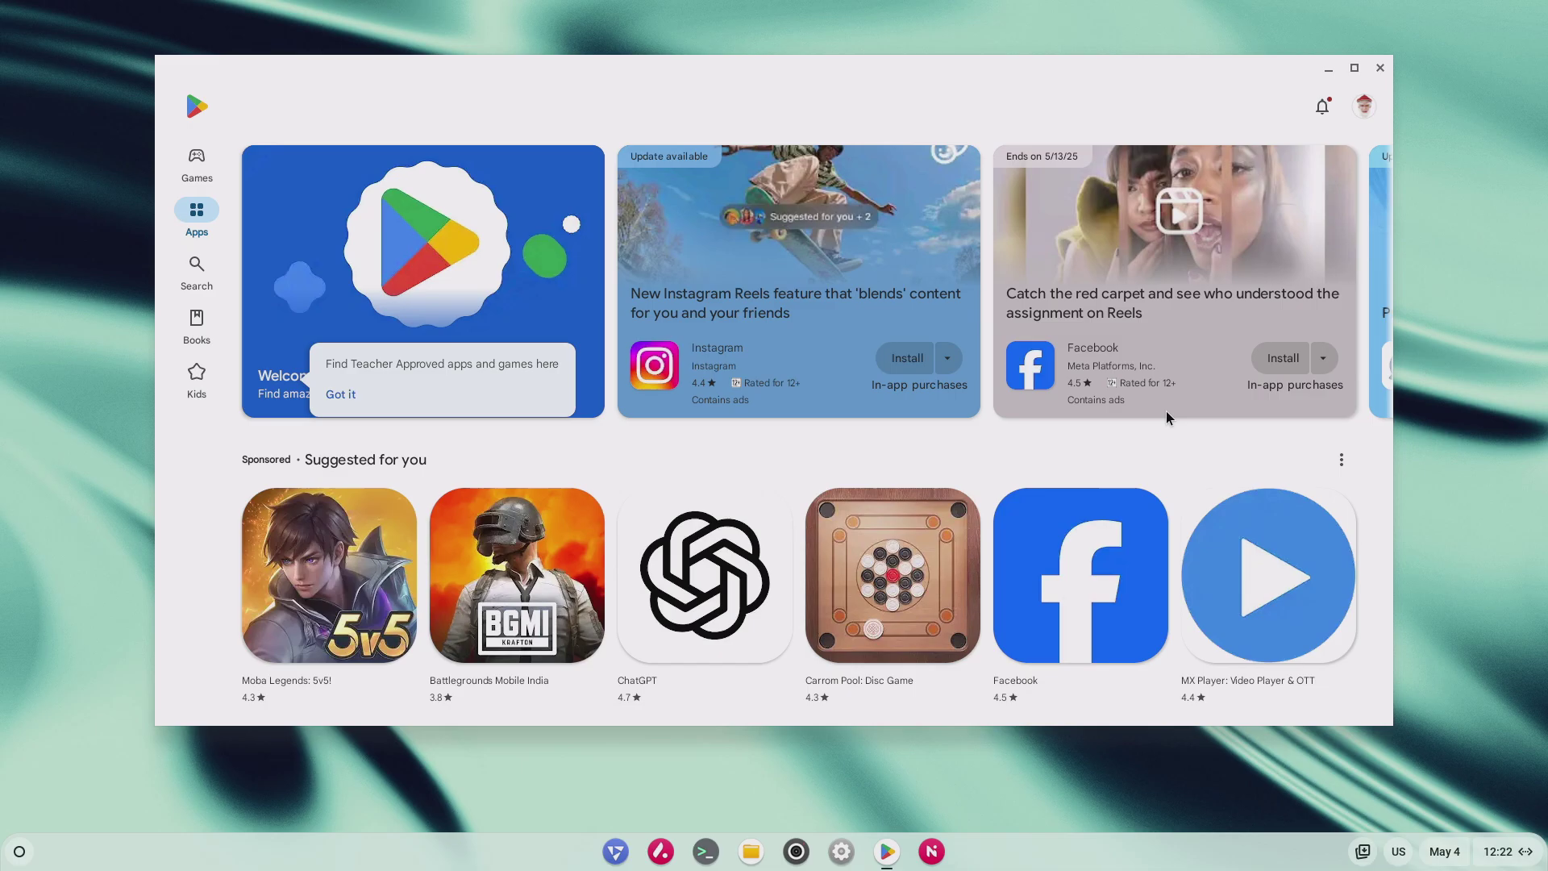
scroll(1165, 410, down, 3)
scroll(1151, 398, down, 4)
scroll(1151, 399, down, 1)
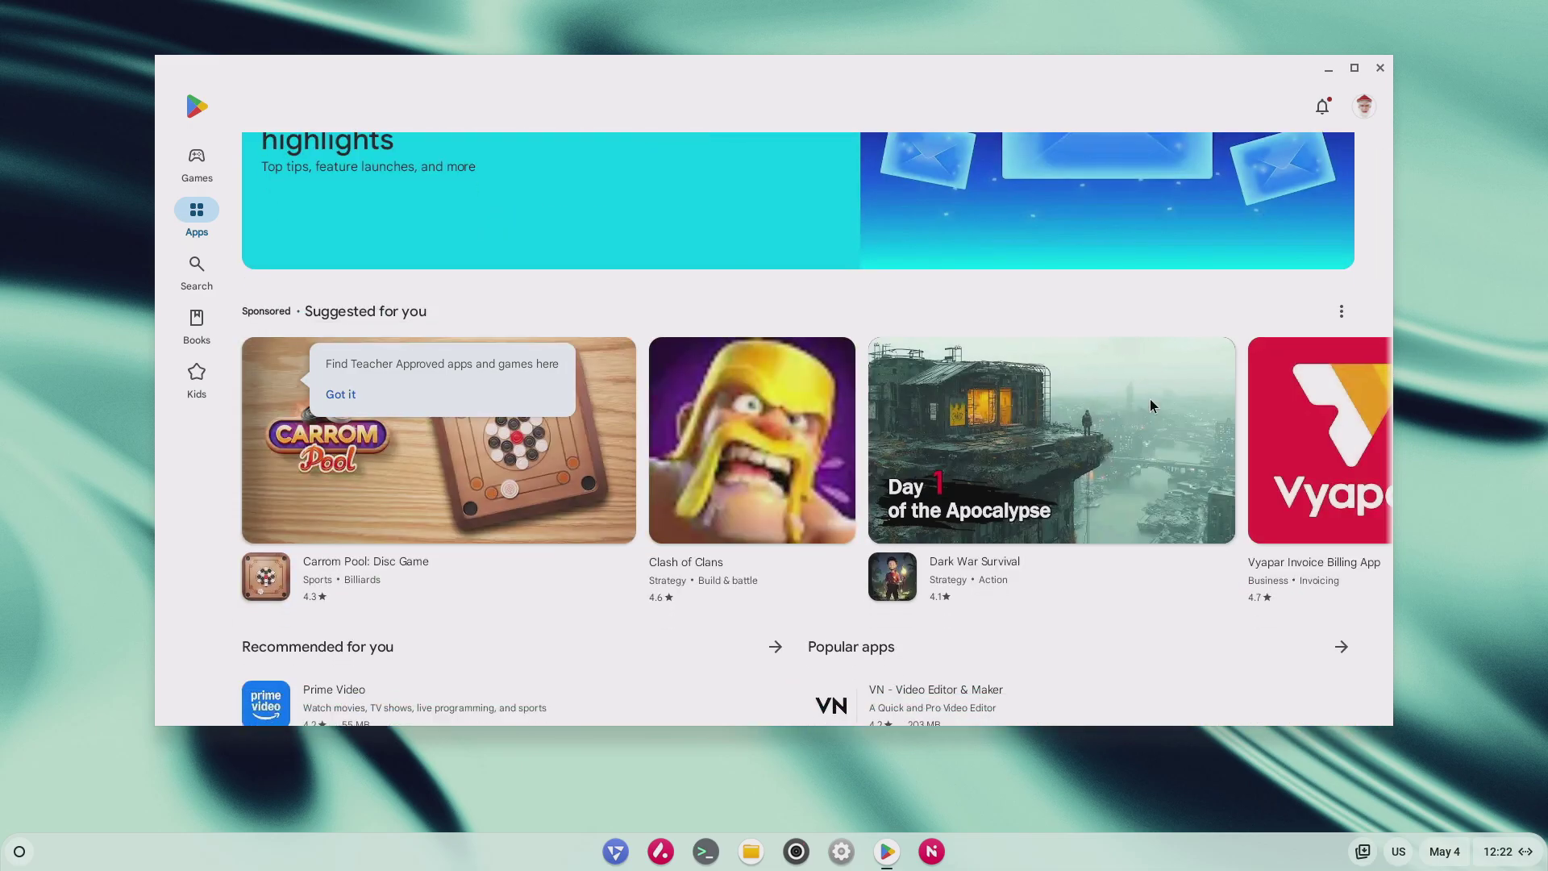
scroll(1153, 402, down, 5)
scroll(1156, 406, down, 4)
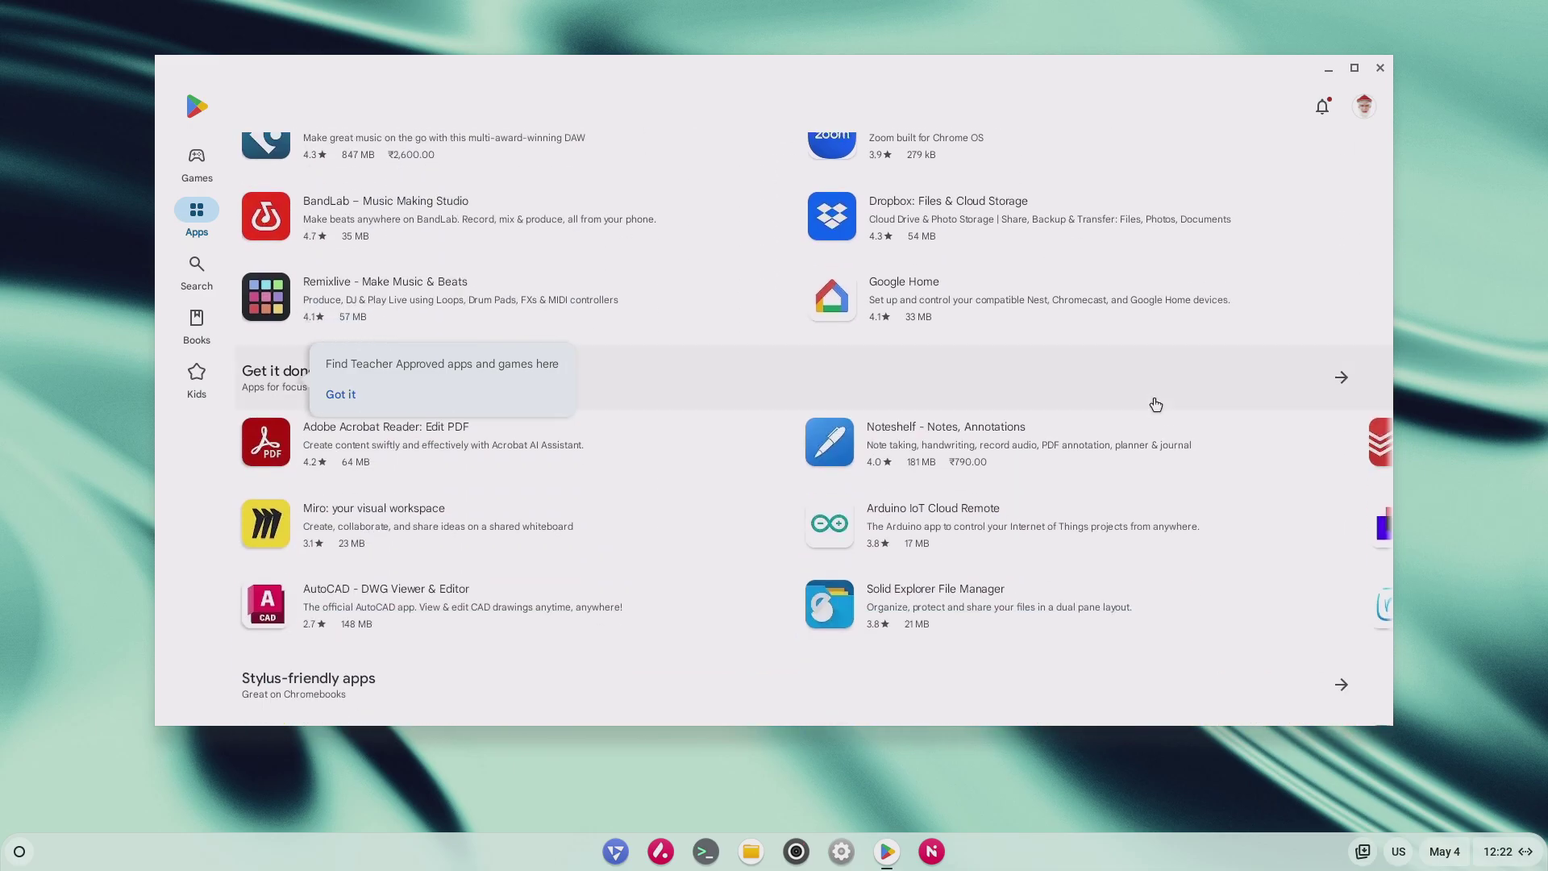
scroll(1155, 404, up, 8)
scroll(1156, 403, up, 3)
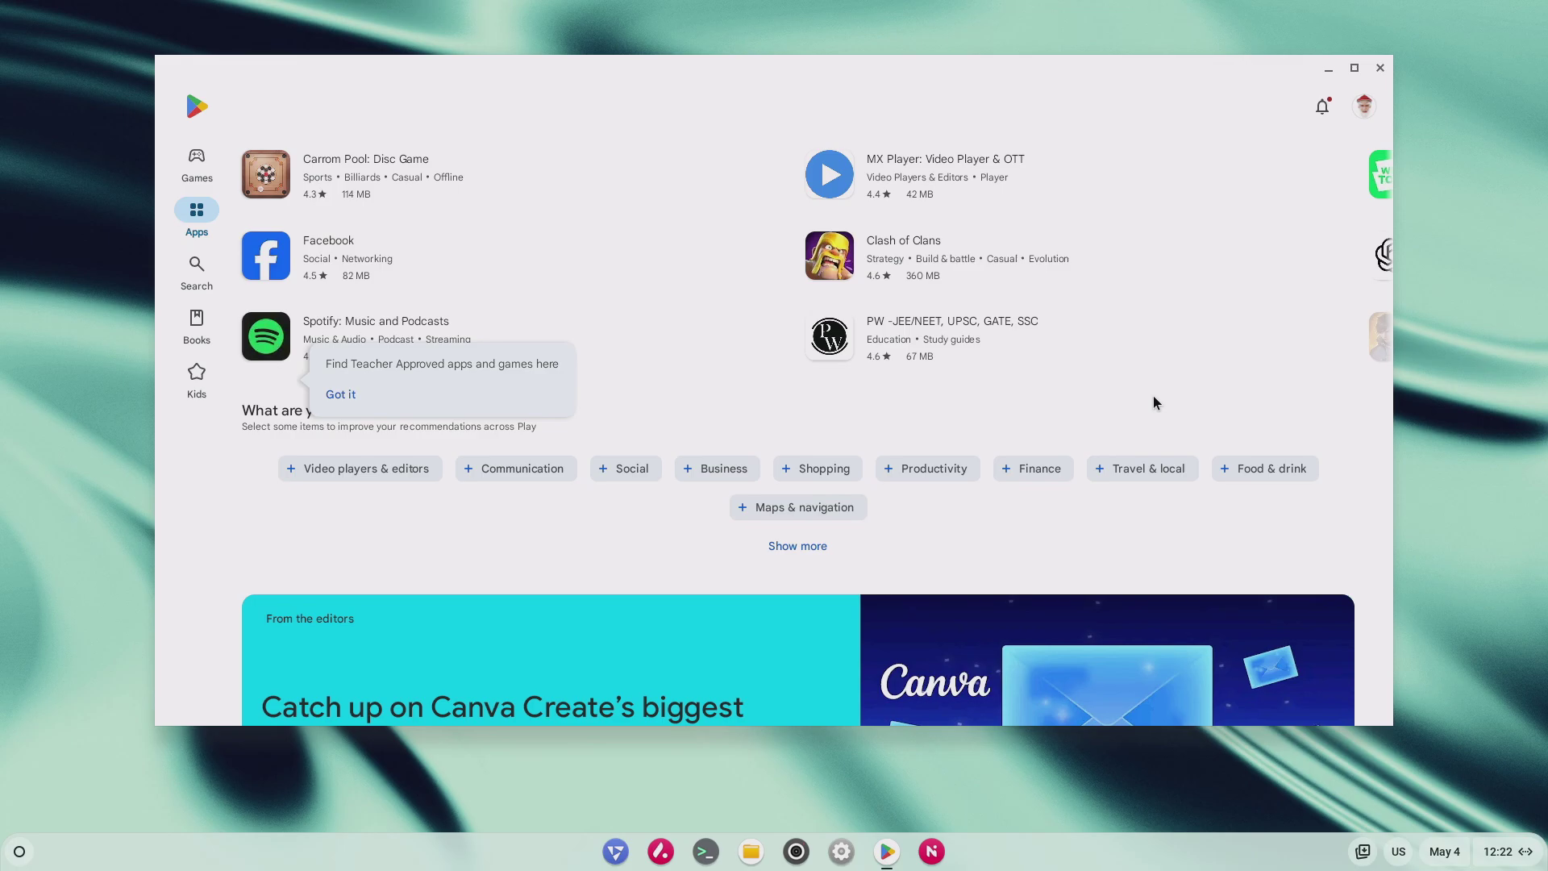
scroll(1153, 400, up, 3)
scroll(1155, 395, up, 3)
scroll(1157, 400, up, 3)
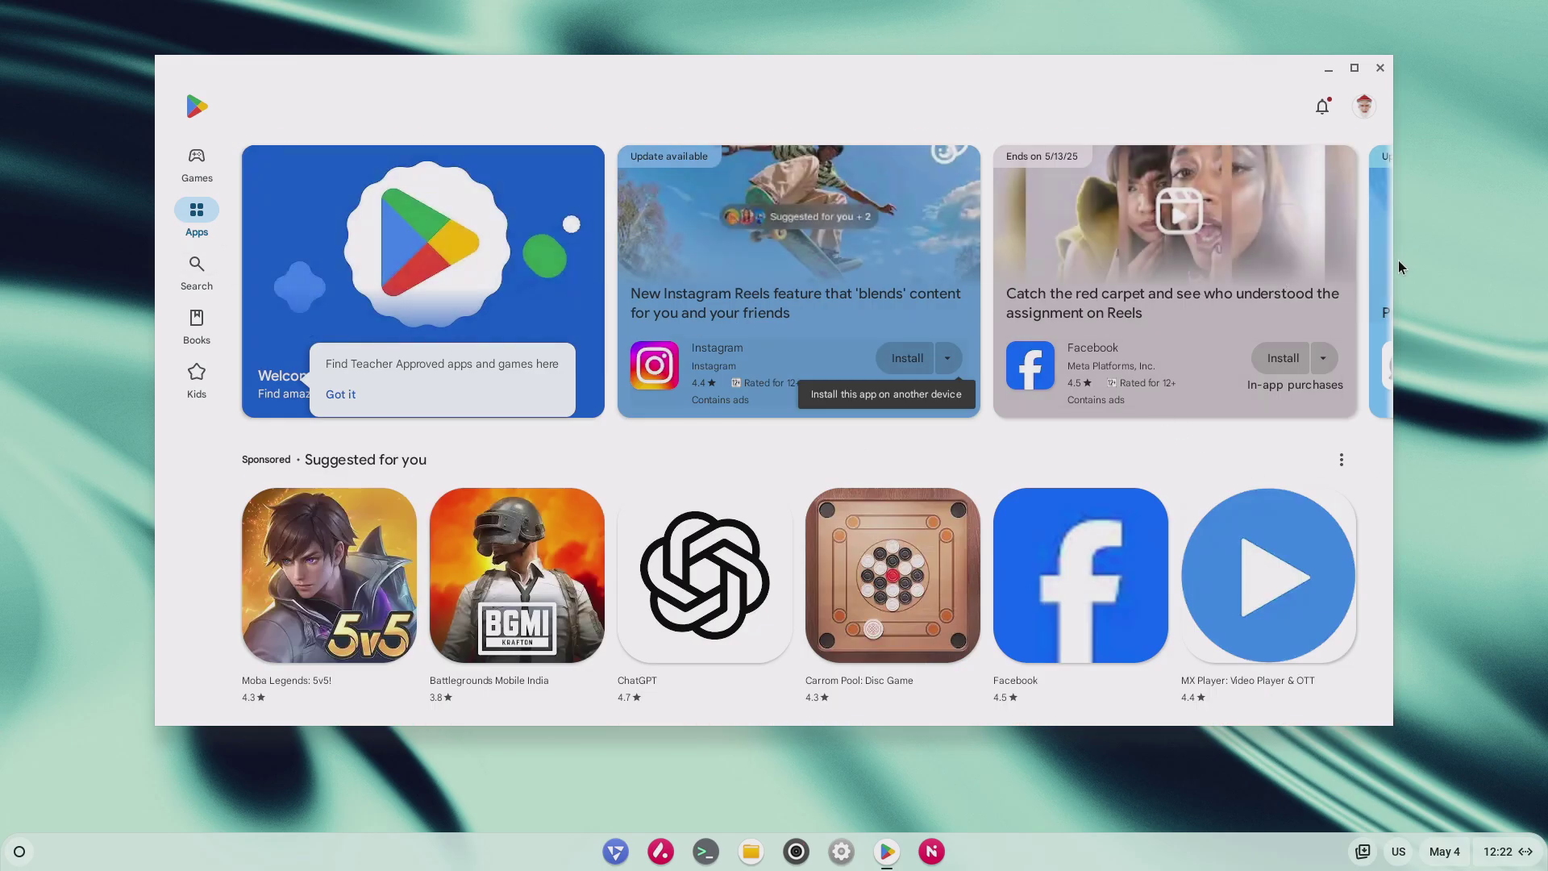
Maximize and restore the Play Store window, then dismiss the Teacher Approved tip with Got it.
click(1357, 68)
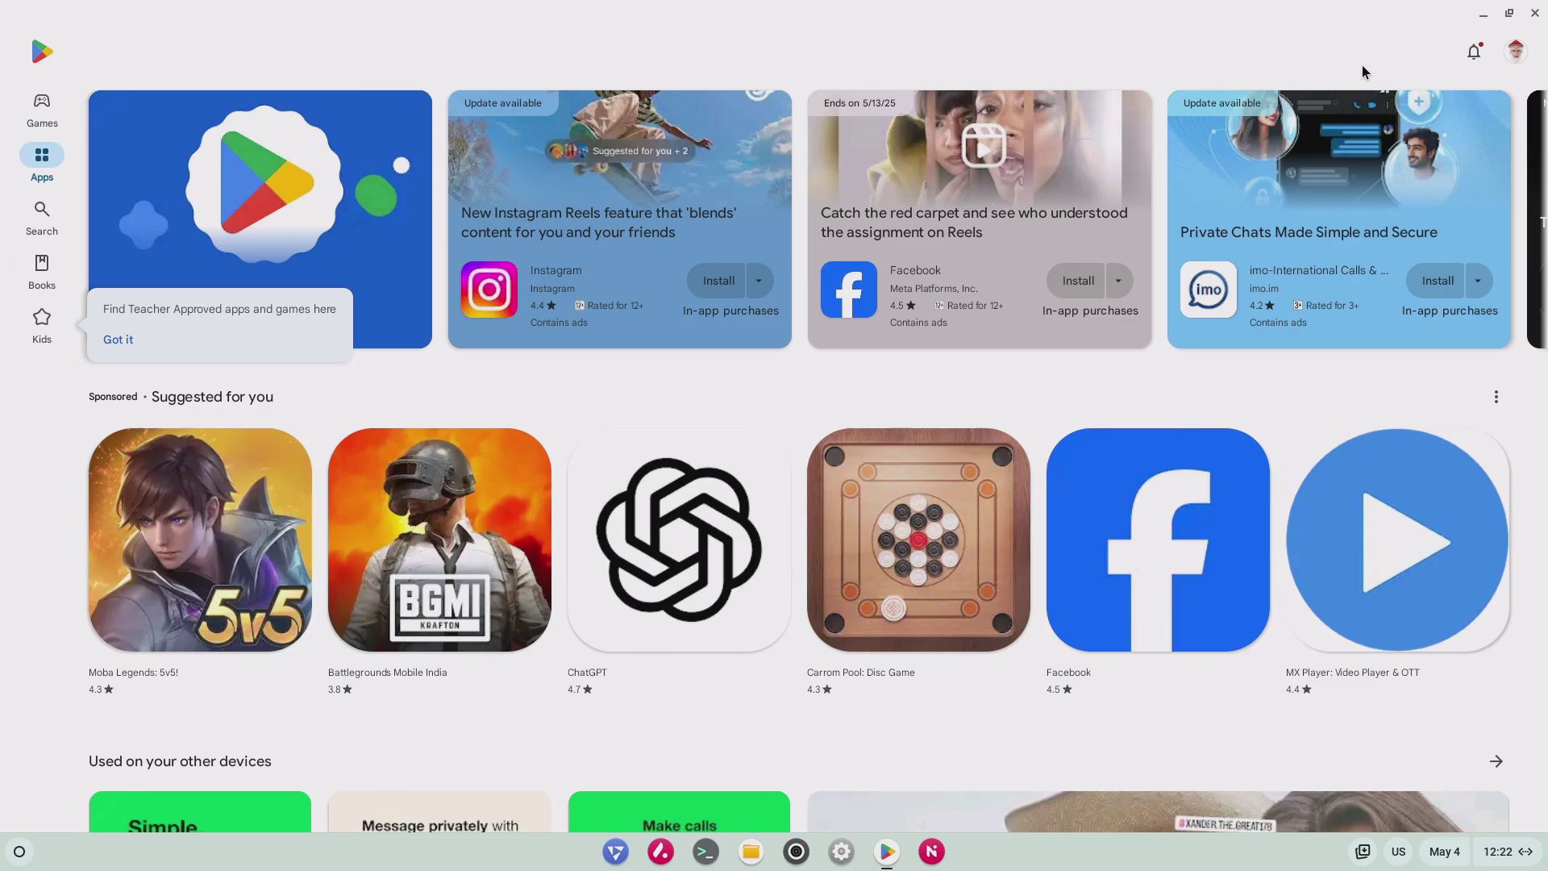
click(1512, 15)
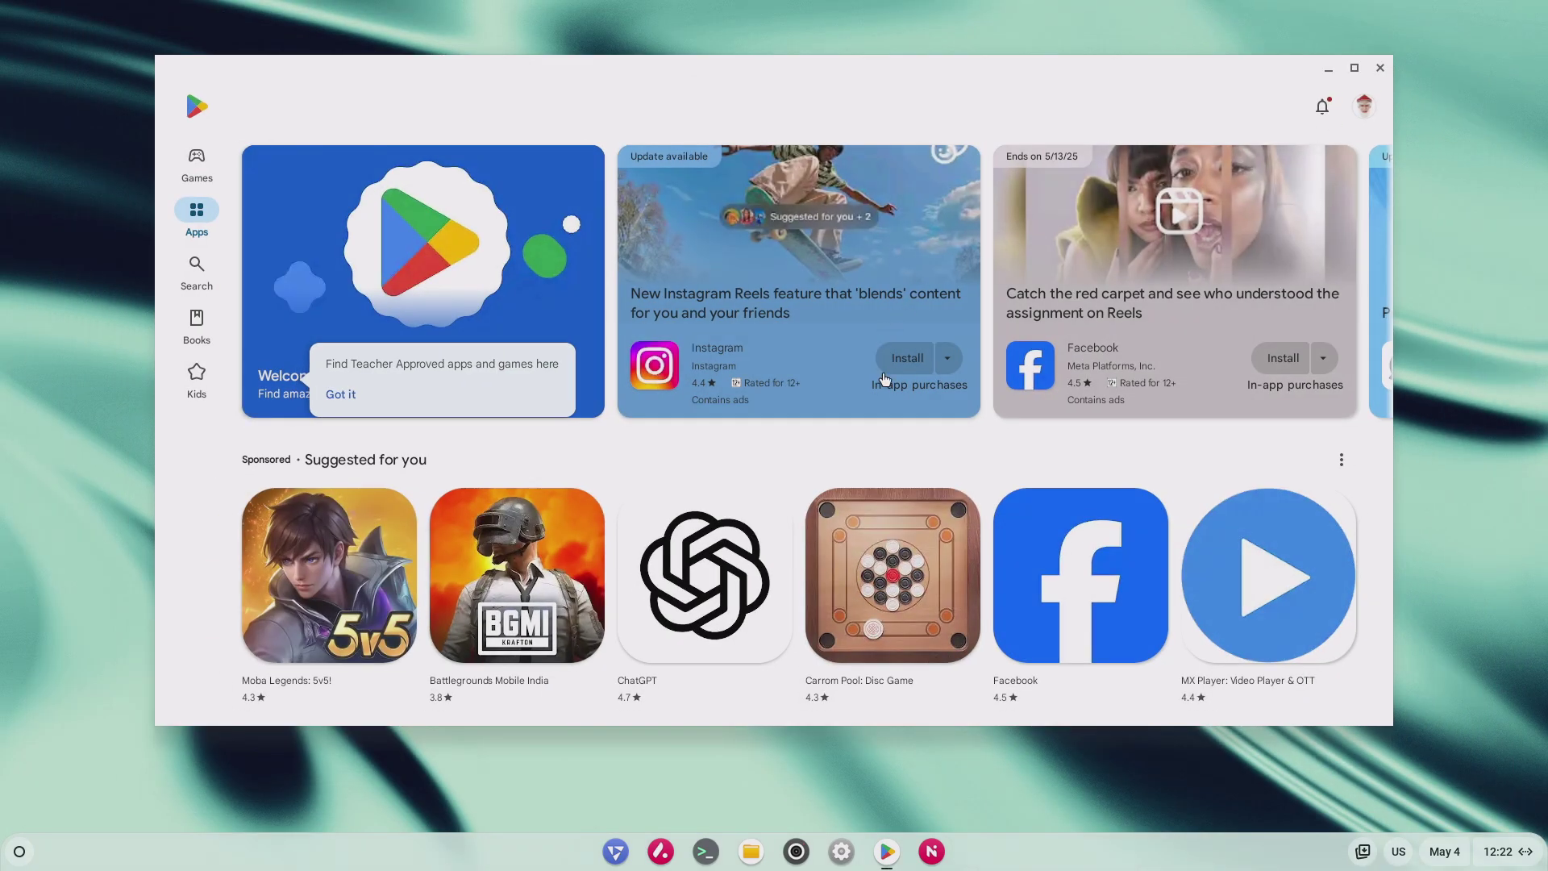
click(350, 394)
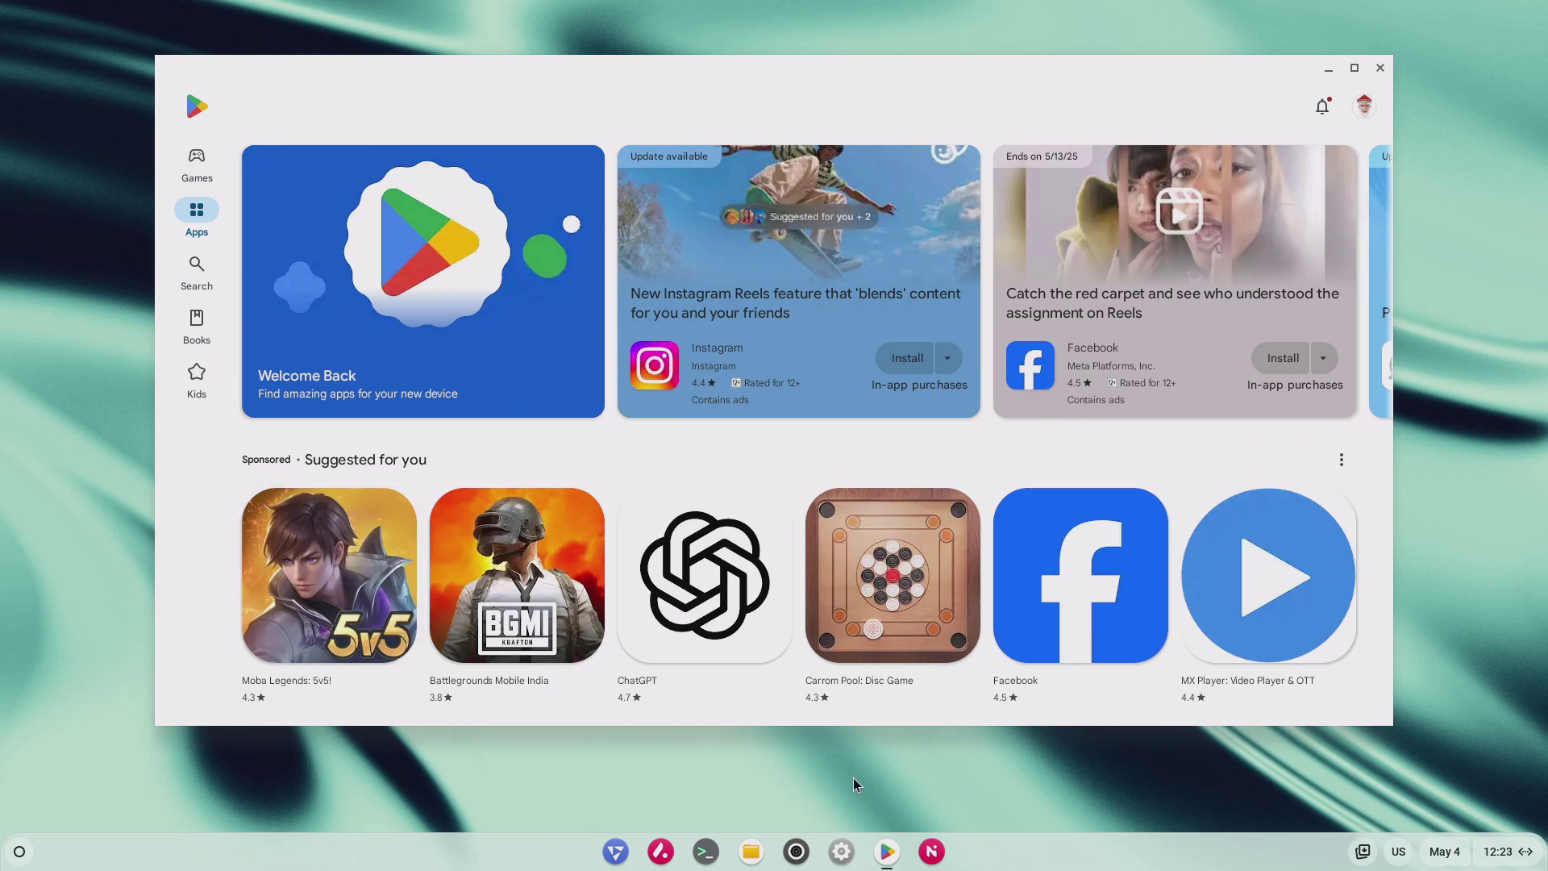
Minimize Play Store and bring it back from the shelf, scrolling to Top charts.
key(alt+minus)
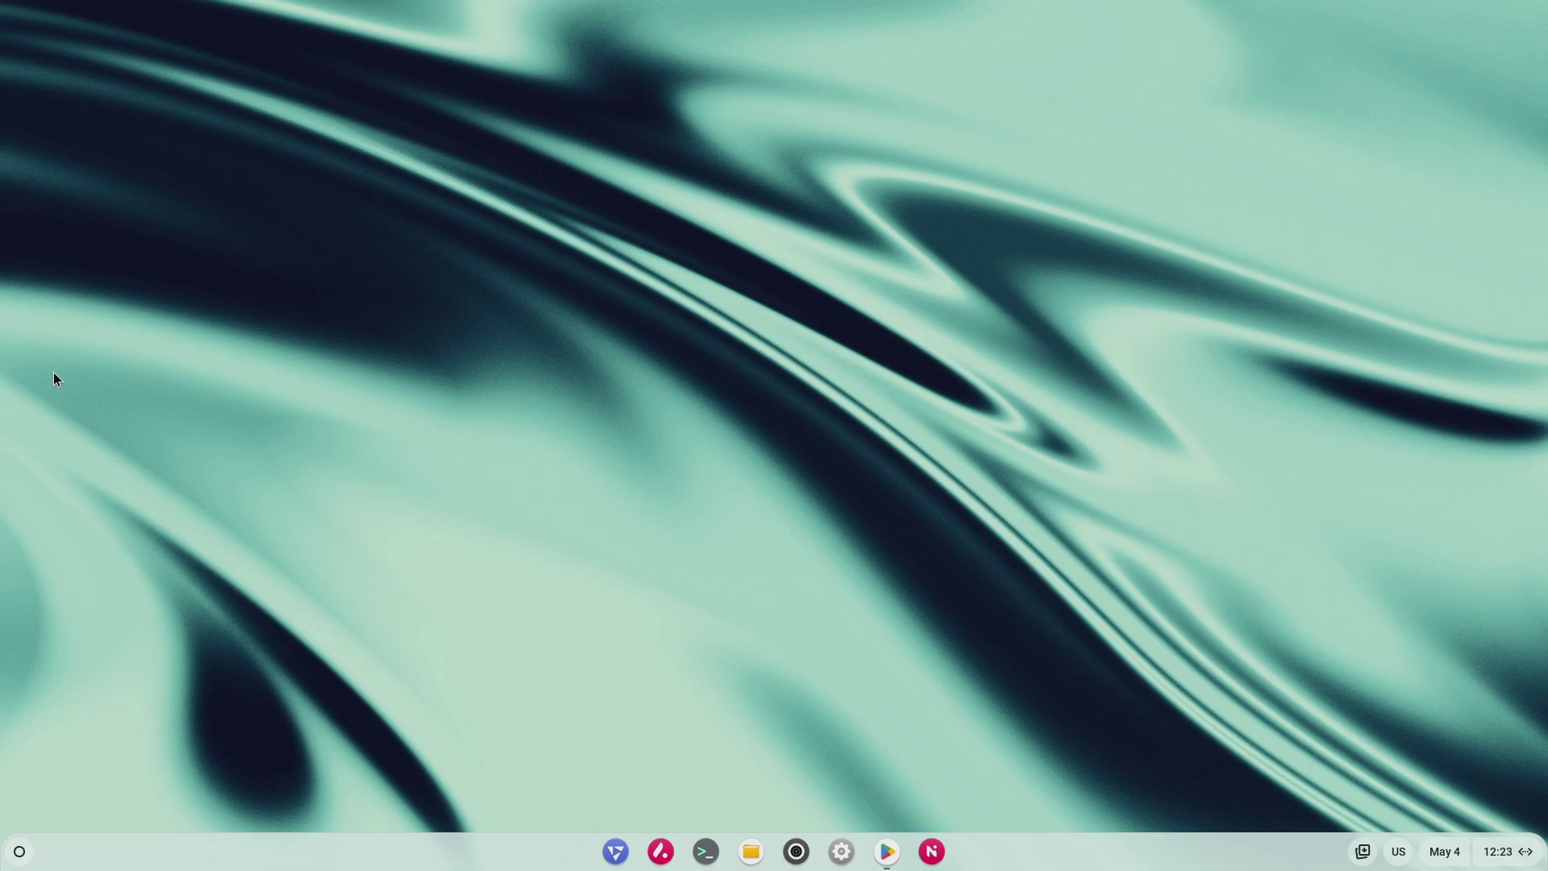
click(886, 855)
scroll(873, 306, down, 1)
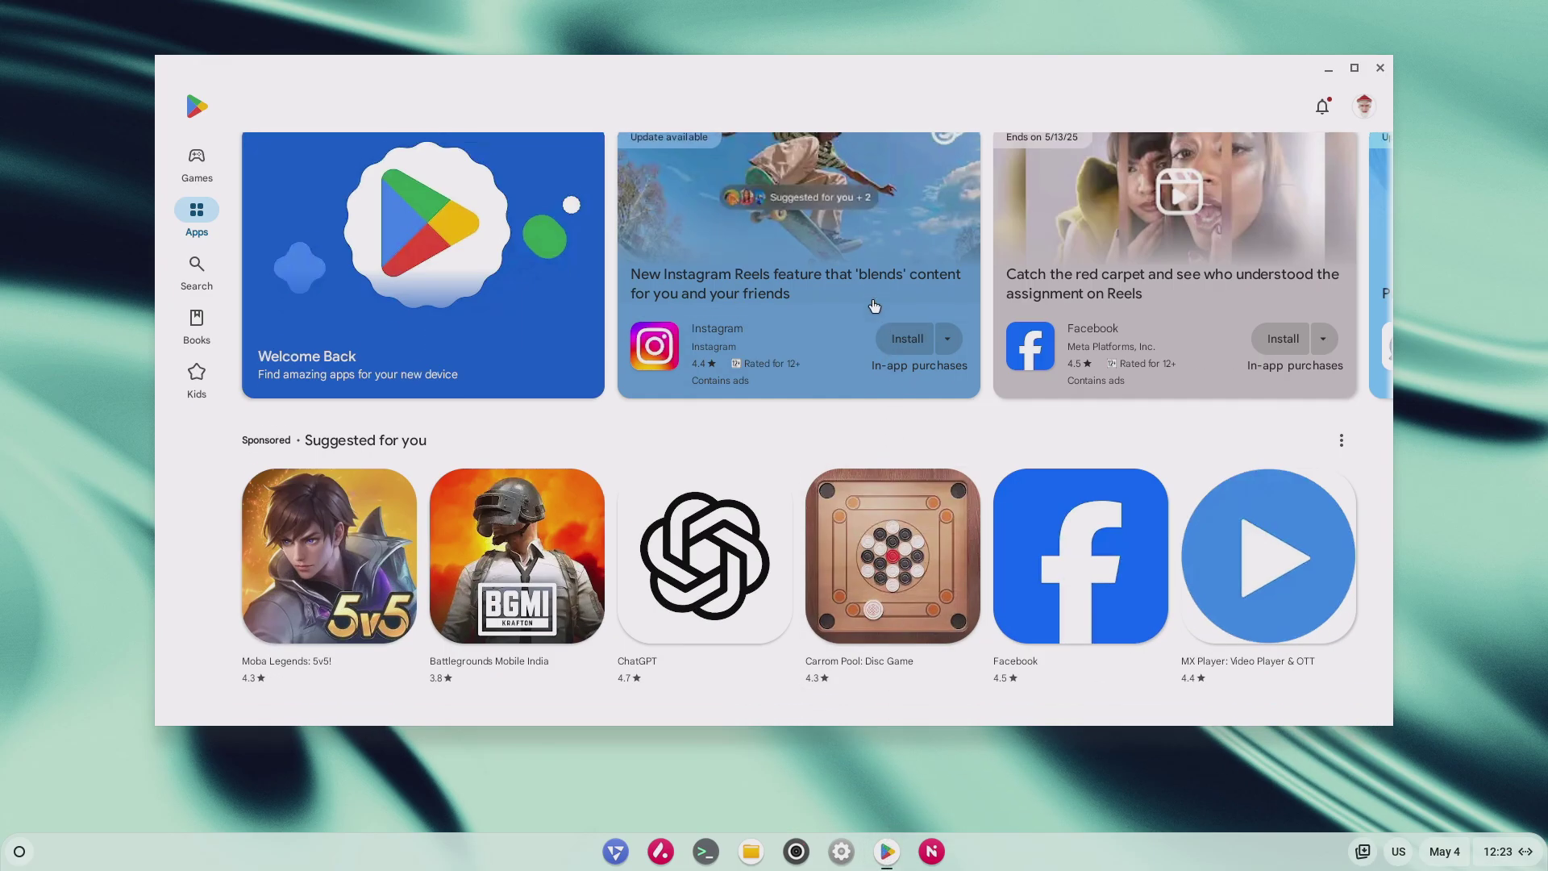
scroll(874, 305, down, 2)
scroll(873, 306, down, 1)
scroll(874, 305, down, 1)
scroll(874, 306, down, 3)
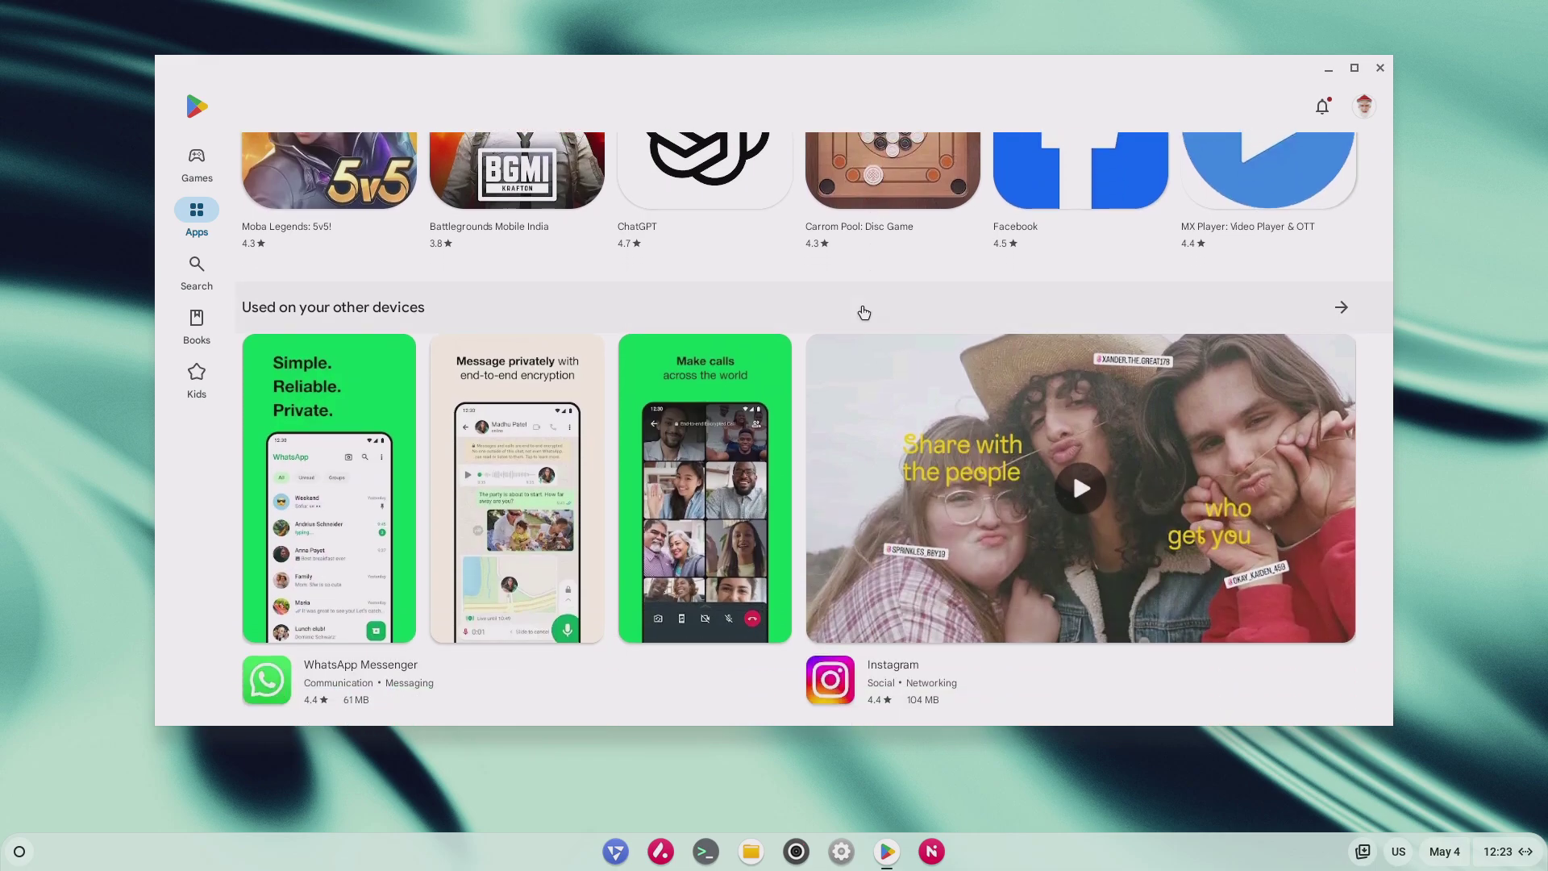
scroll(874, 305, down, 5)
scroll(874, 305, down, 3)
scroll(858, 313, down, 8)
scroll(858, 313, down, 2)
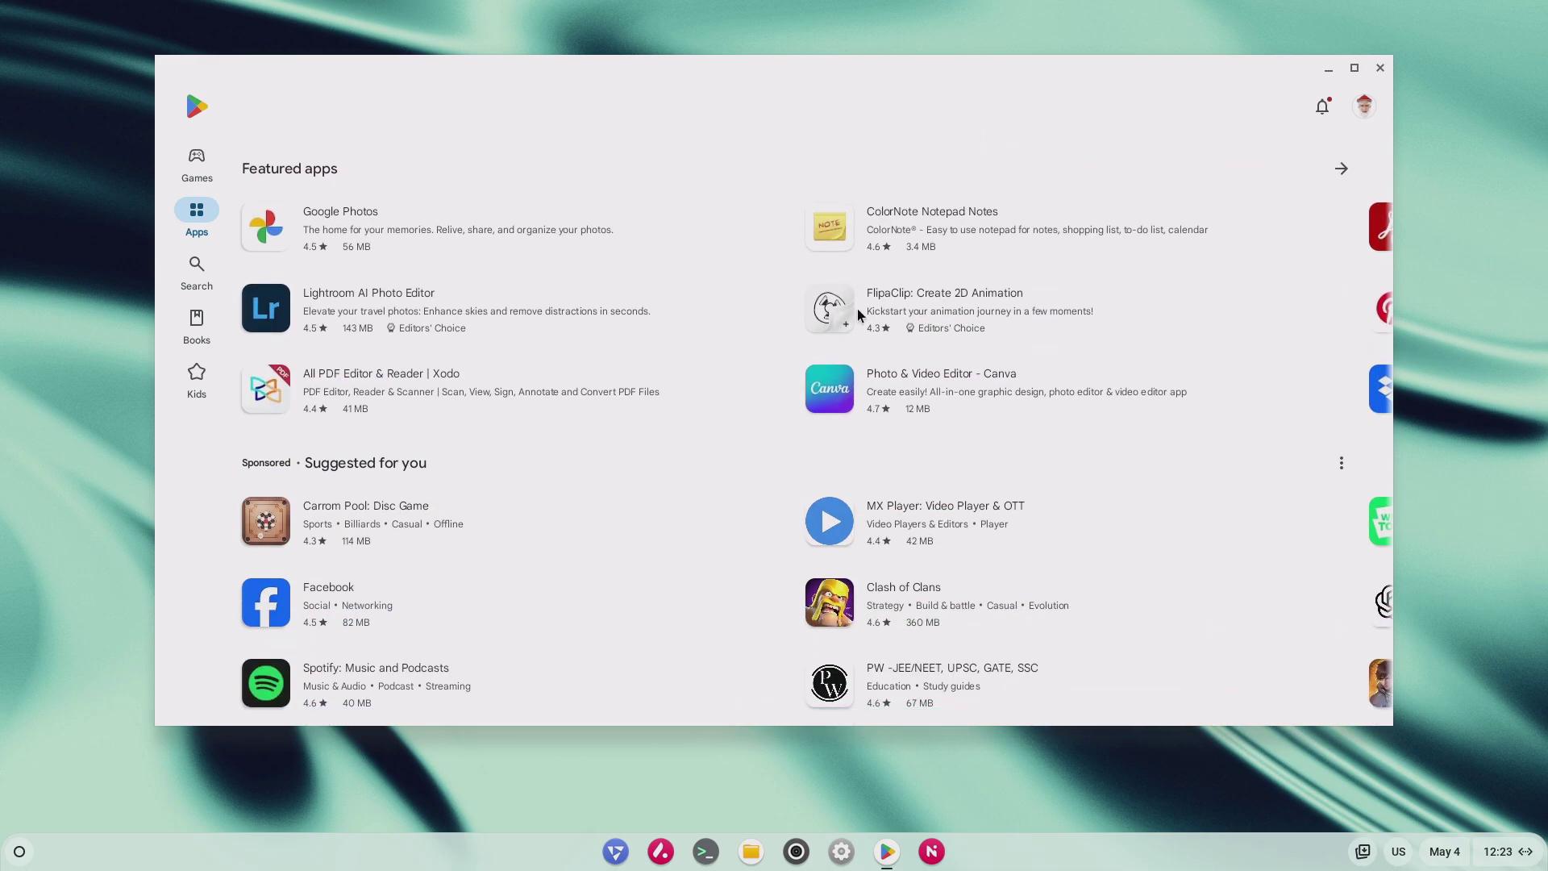
scroll(857, 312, down, 2)
scroll(857, 312, down, 4)
scroll(858, 313, down, 5)
scroll(857, 312, down, 5)
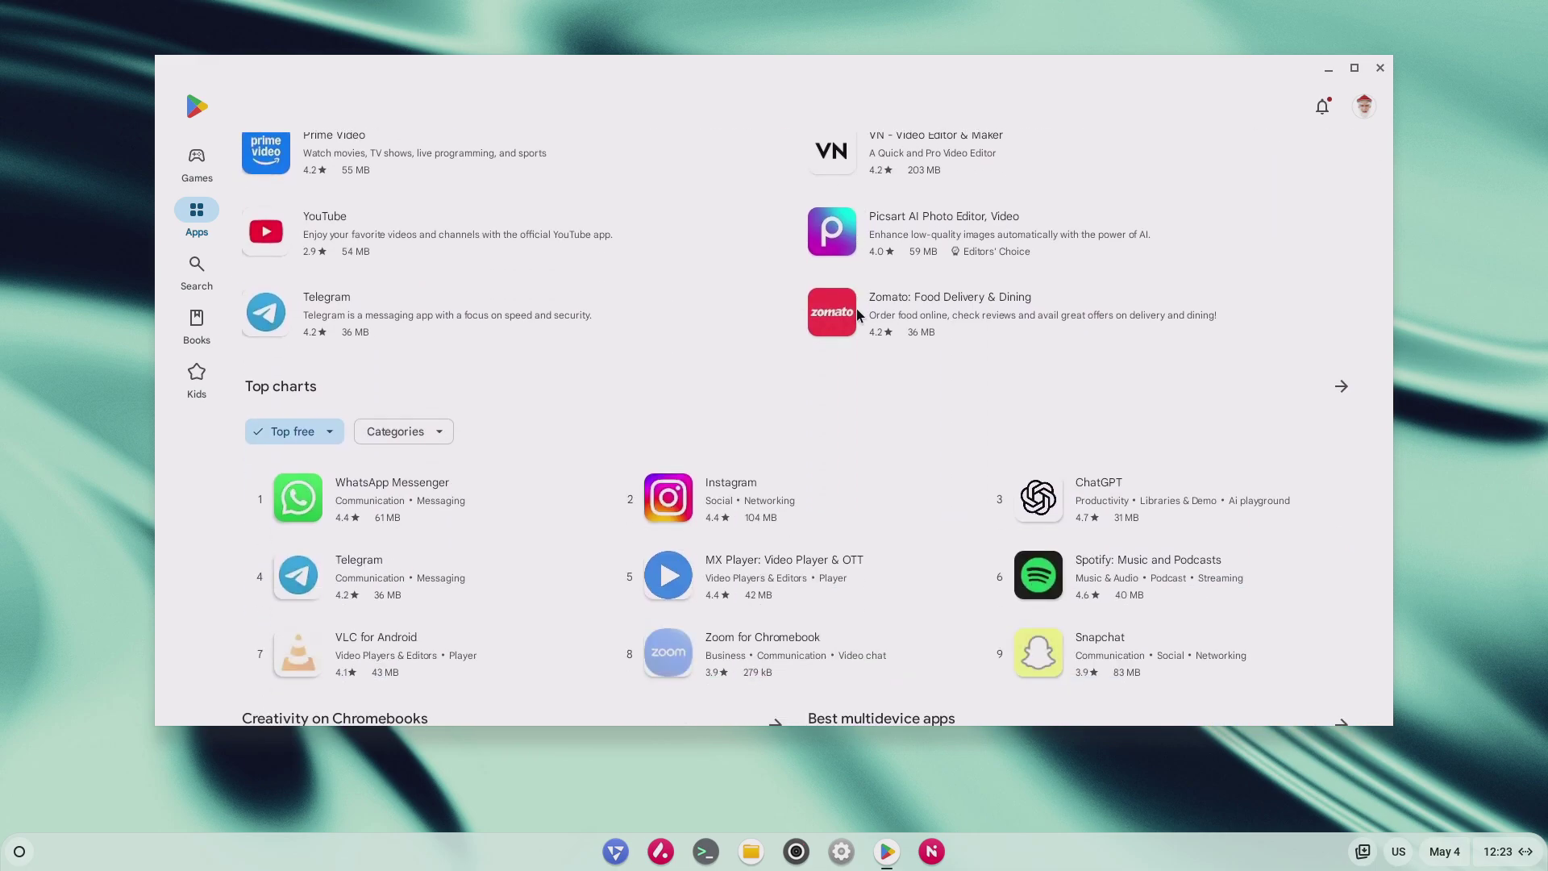